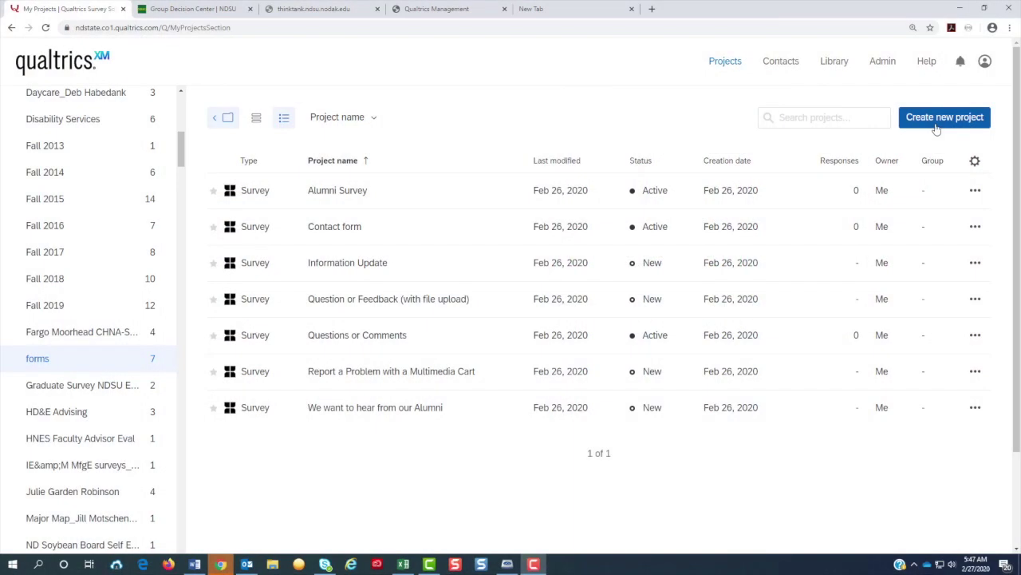
Step: Create a new blank Survey project called 'Form' and open it in the editor
{"action": "left_click", "coordinate": [942, 117]}
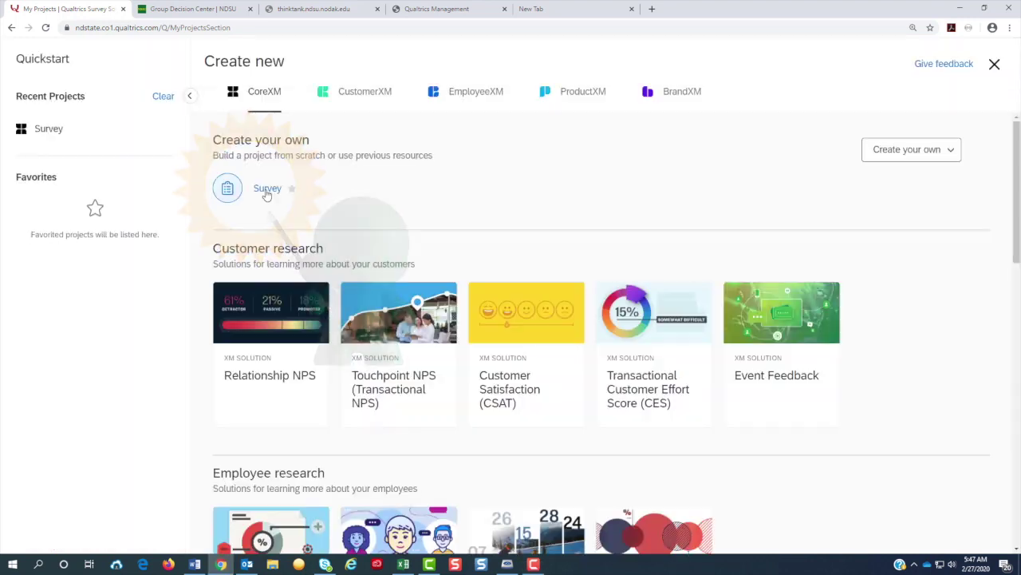
{"action": "left_click", "coordinate": [267, 193]}
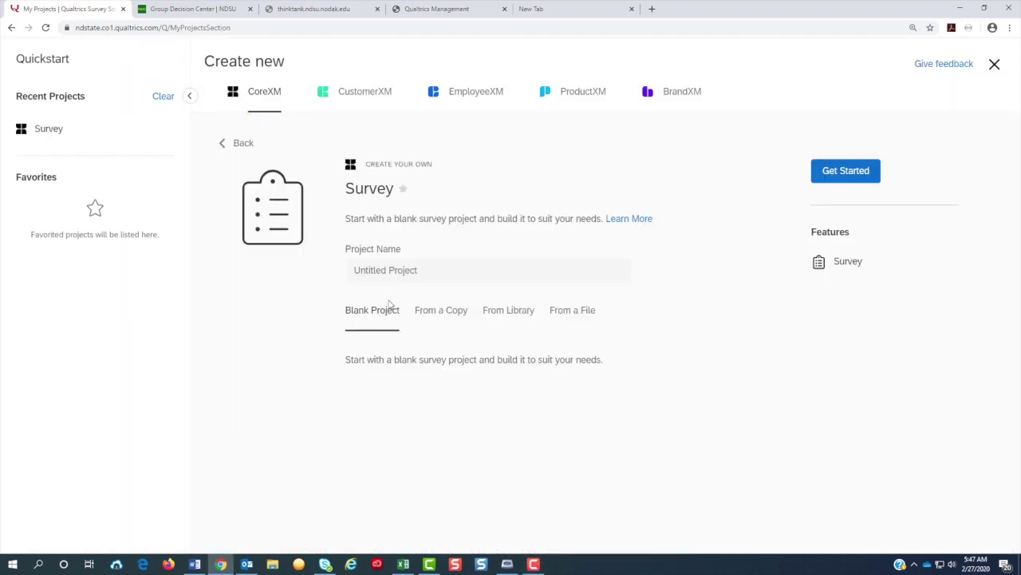
{"action": "left_click", "coordinate": [391, 274]}
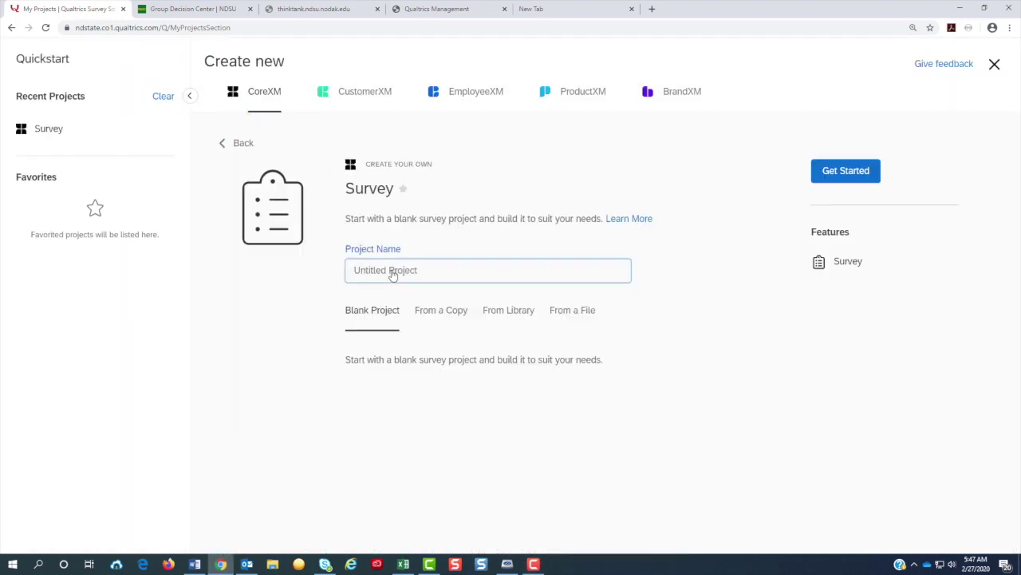
{"action": "type", "text": "Form"}
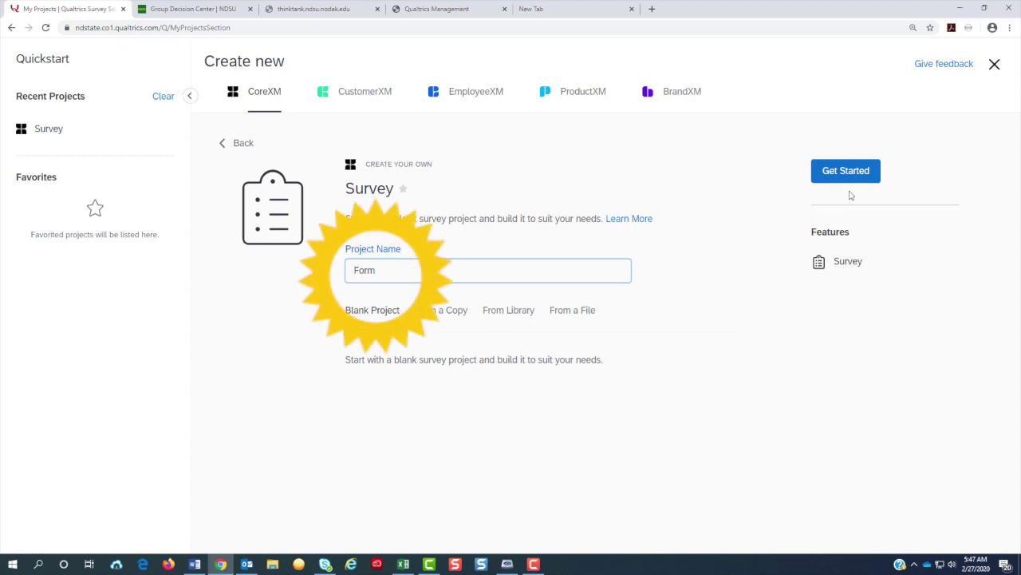
{"action": "left_click", "coordinate": [845, 185]}
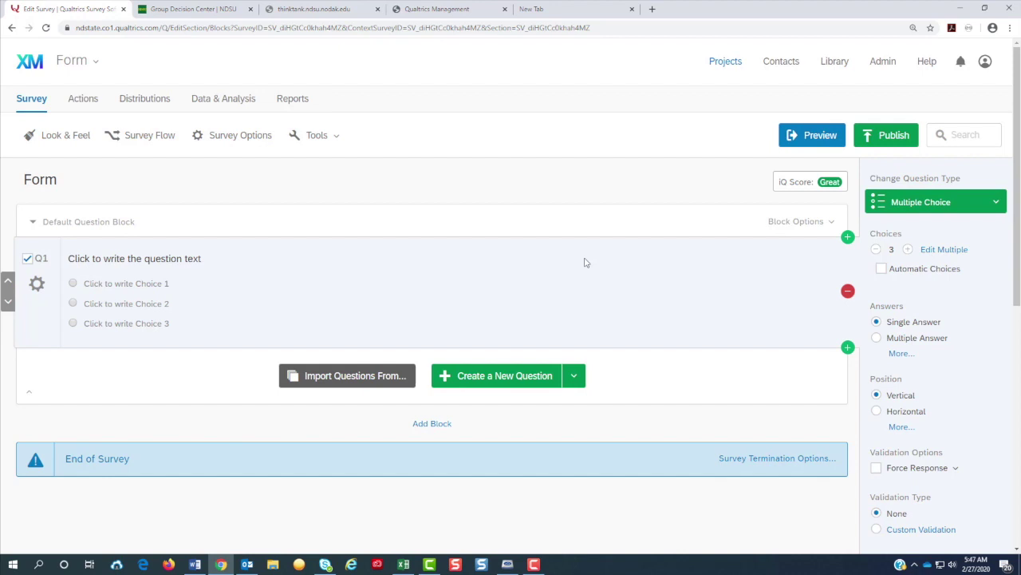
Step: Change Q1 to a Text Entry > Form question with the text 'Please fill out'
{"action": "left_click", "coordinate": [975, 209]}
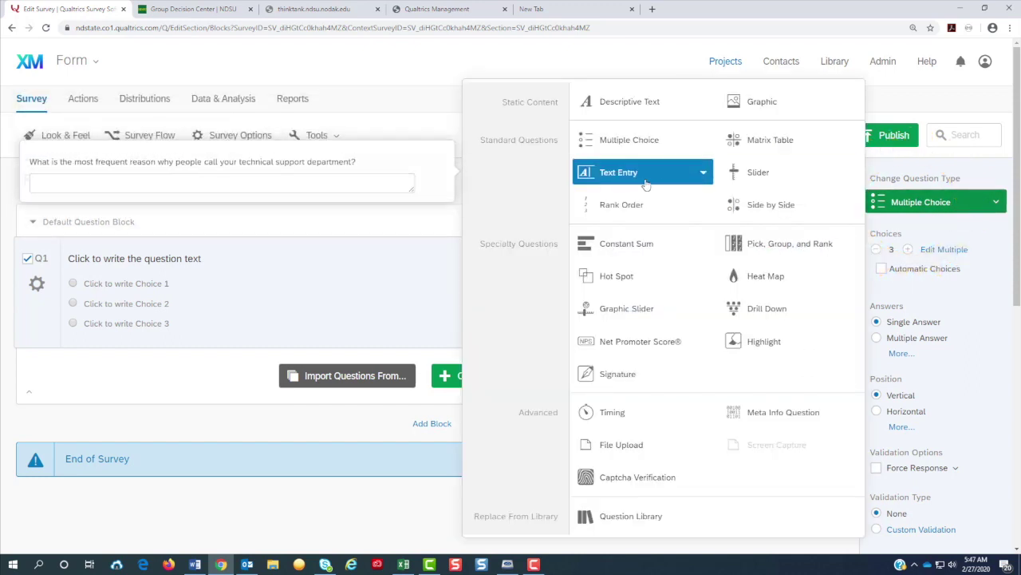
{"action": "left_click", "coordinate": [703, 177]}
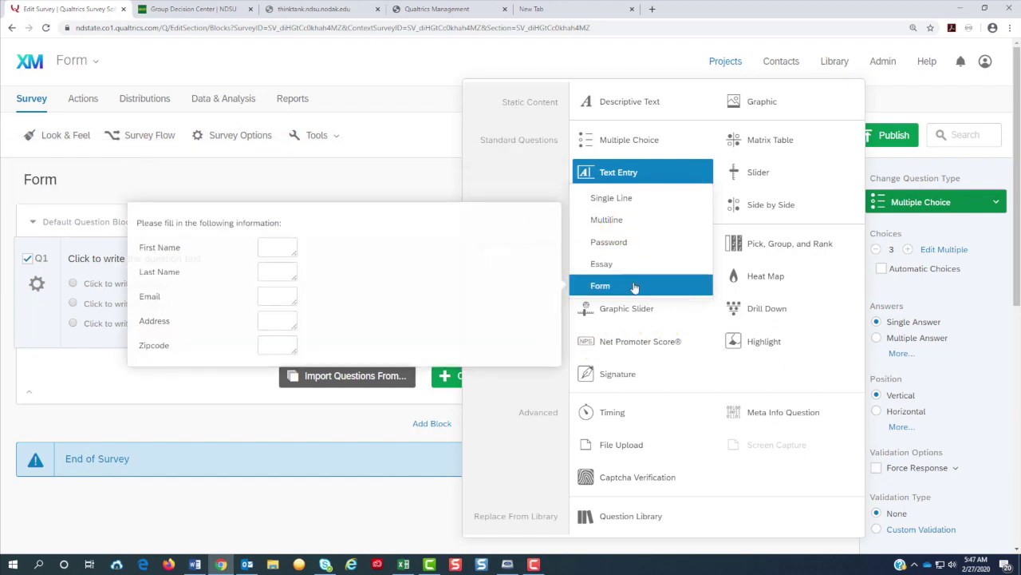
{"action": "left_click", "coordinate": [634, 286]}
{"action": "left_click", "coordinate": [112, 259]}
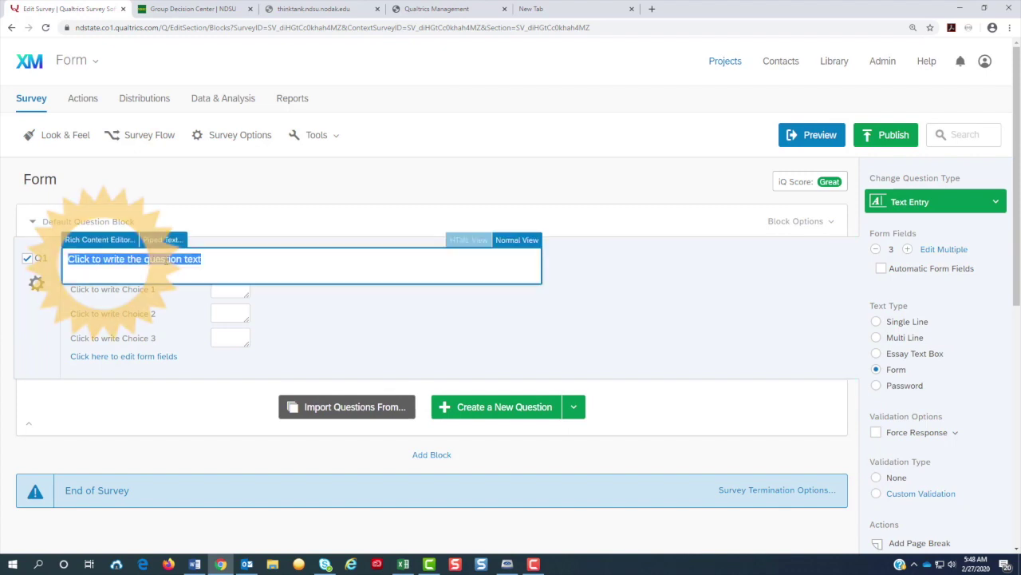
{"action": "type", "text": "Plea"}
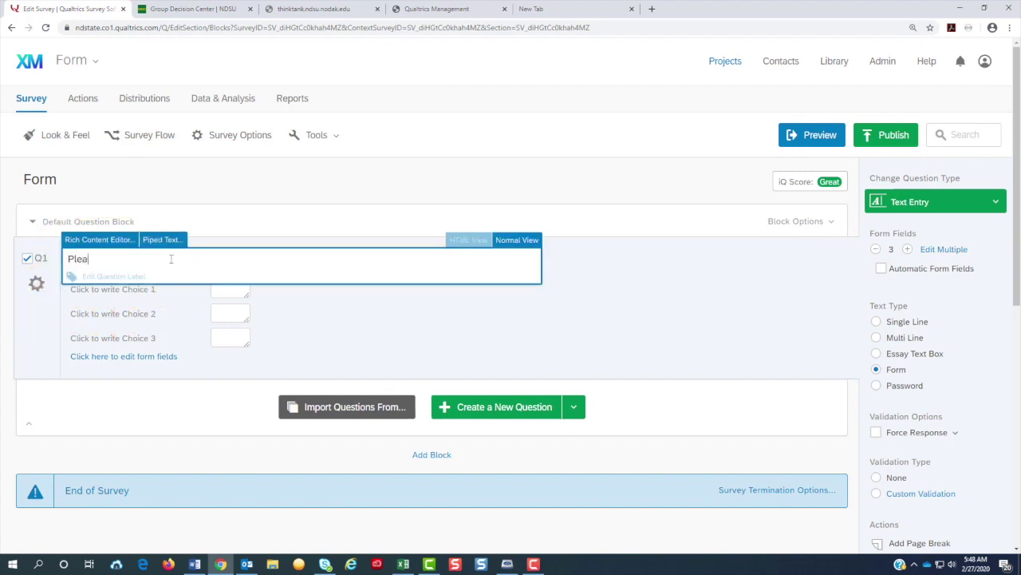
{"action": "type", "text": "se fill out"}
{"action": "left_click", "coordinate": [485, 355]}
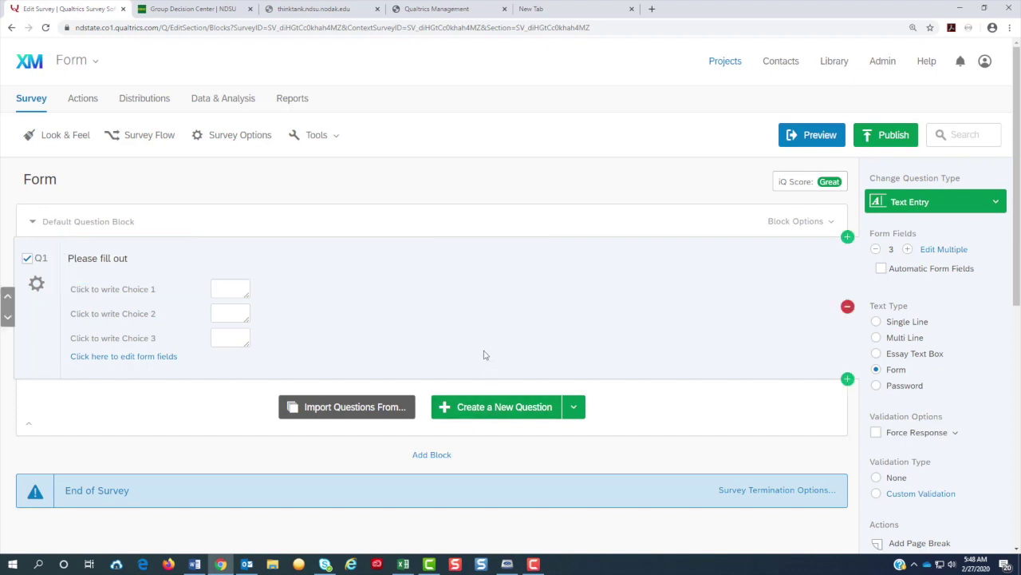
Step: Label the first form fields First Name and Last Name
{"action": "left_click", "coordinate": [131, 298]}
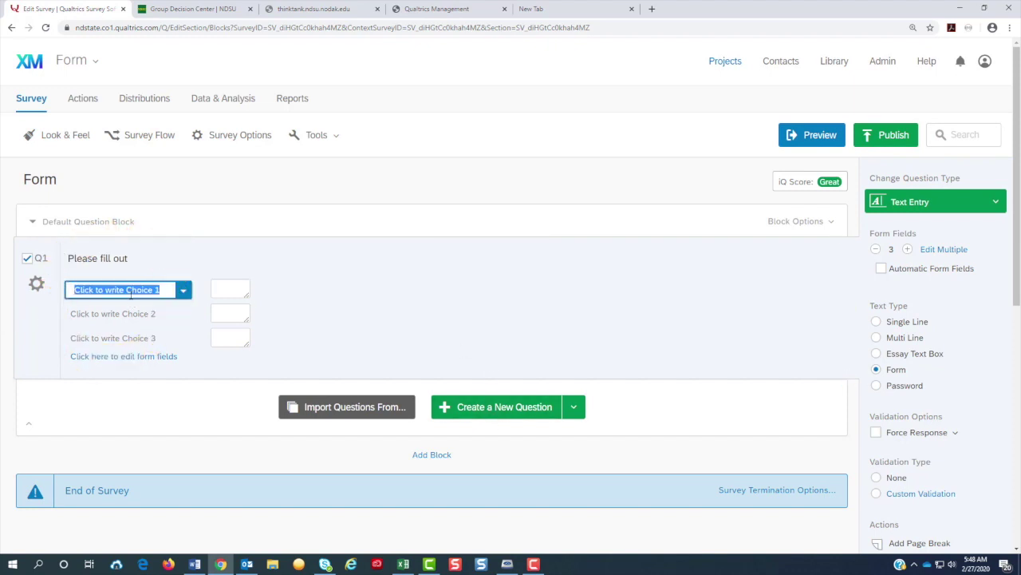
{"action": "type", "text": "First N"}
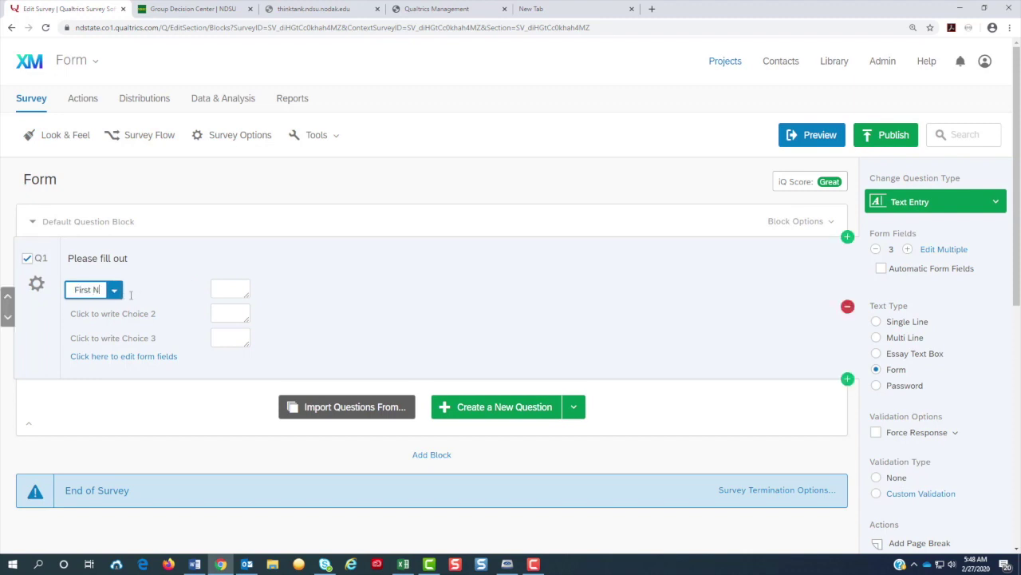
{"action": "type", "text": "ame"}
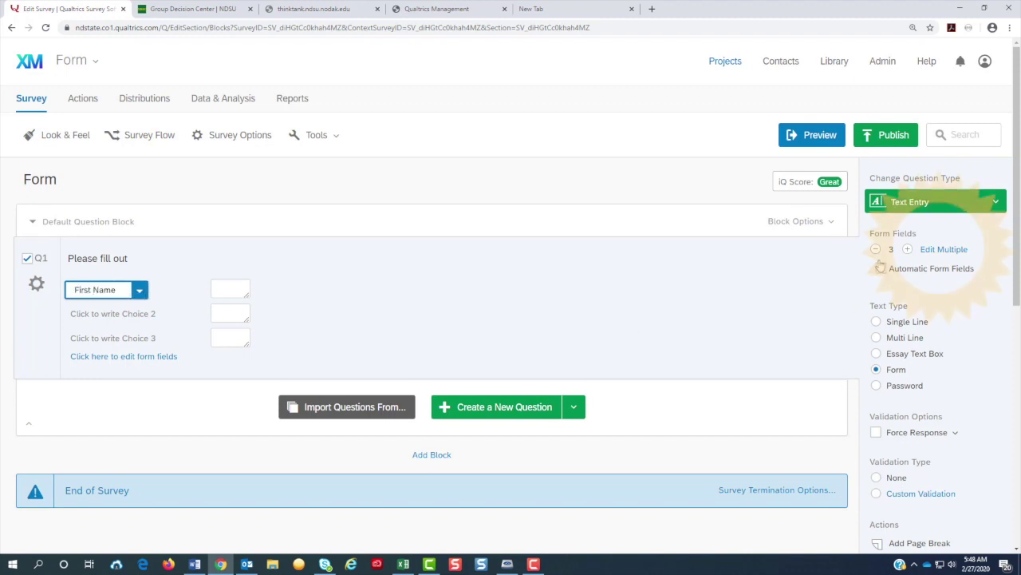
{"action": "left_click", "coordinate": [936, 255]}
{"action": "left_click", "coordinate": [936, 255]}
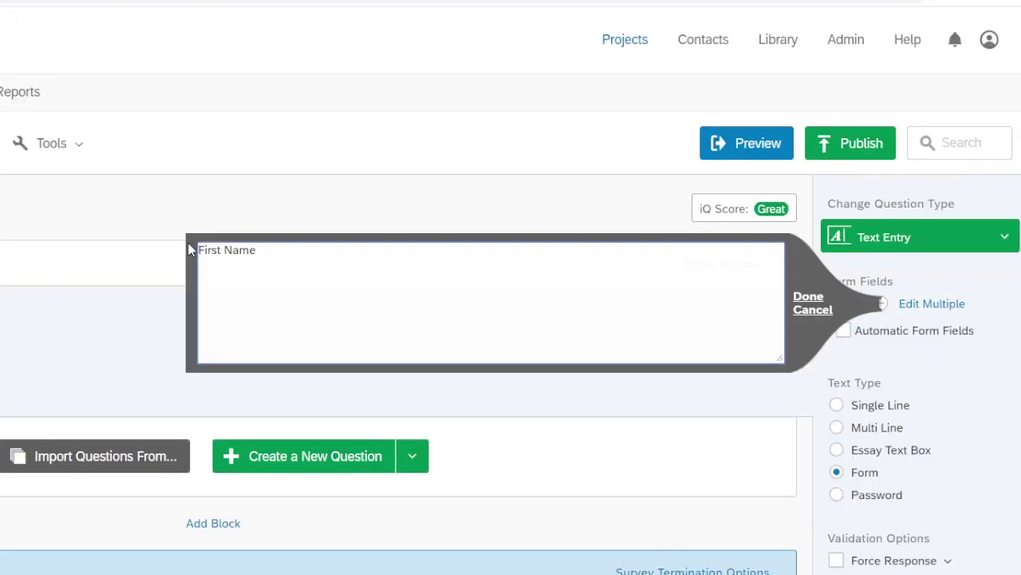
{"action": "key", "text": "Return"}
{"action": "type", "text": "Last NAm"}
{"action": "key", "text": "BackSpace"}
{"action": "key", "text": "BackSpace"}
{"action": "type", "text": "ame"}
{"action": "key", "text": "Return"}
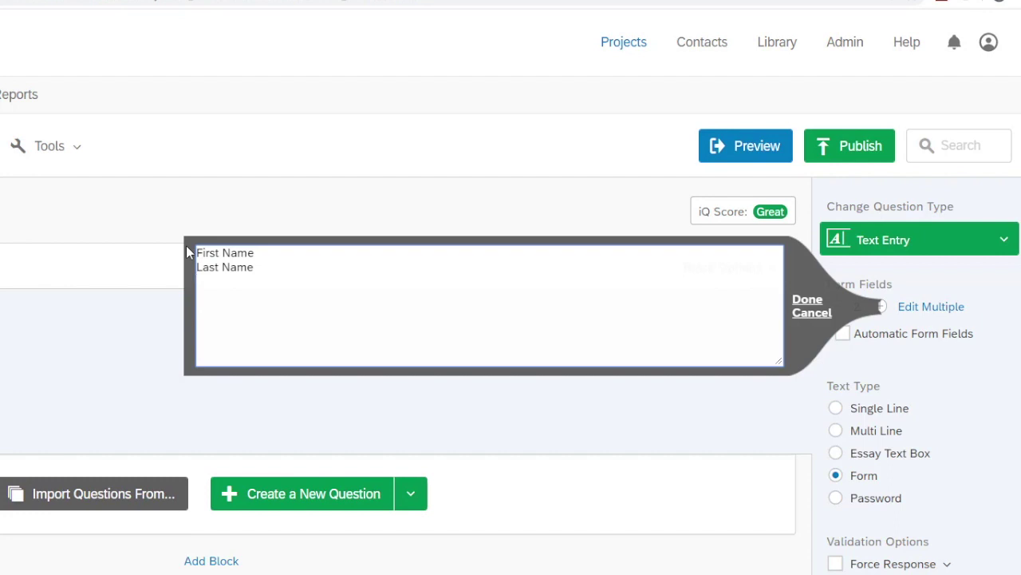
Step: Add fields Email Address, Address, City, State, Zip and Questions or Comments, and apply them
{"action": "type", "text": "Email"}
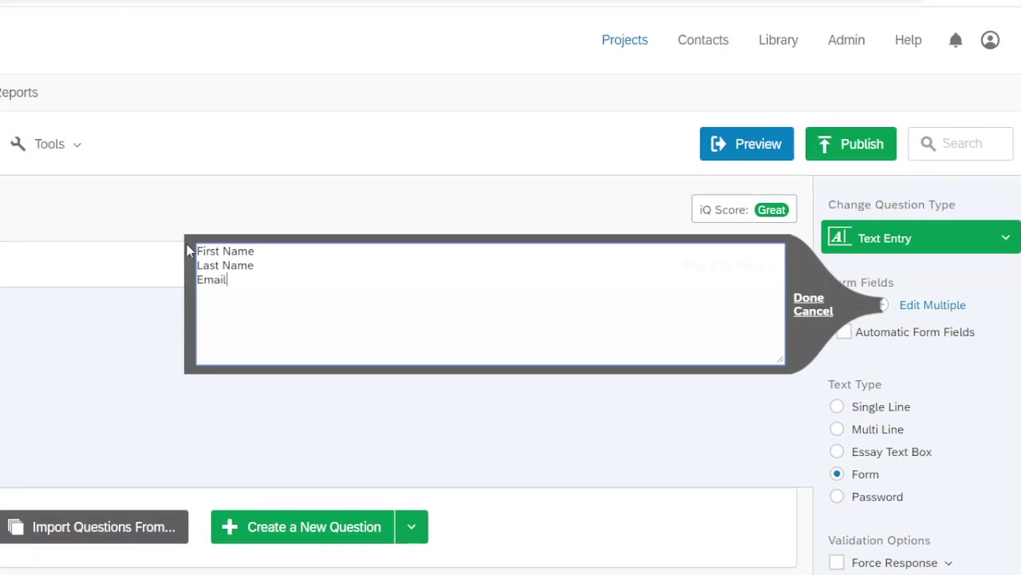
{"action": "type", "text": " Address Address "}
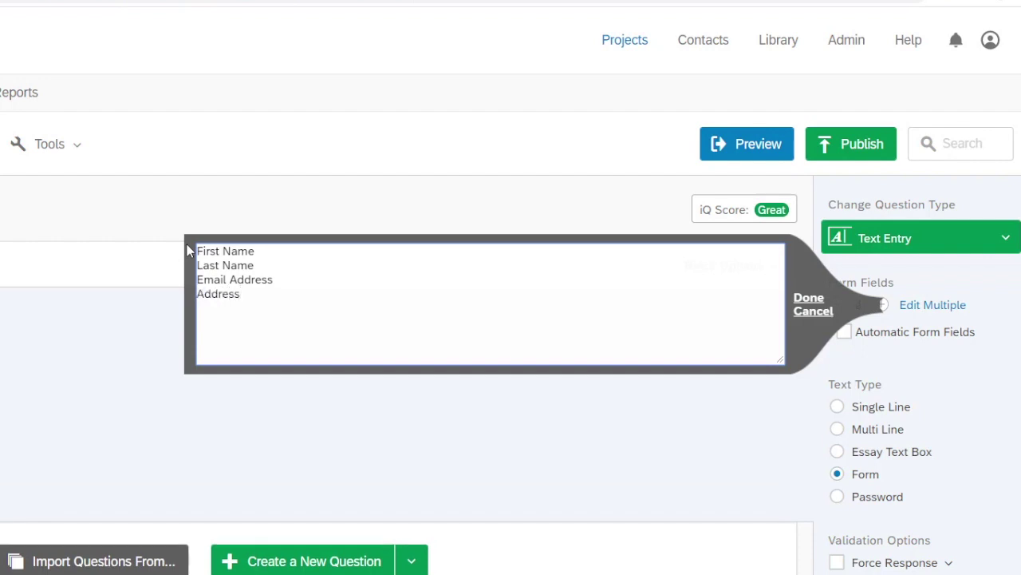
{"action": "type", "text": "City "}
{"action": "type", "text": "State"}
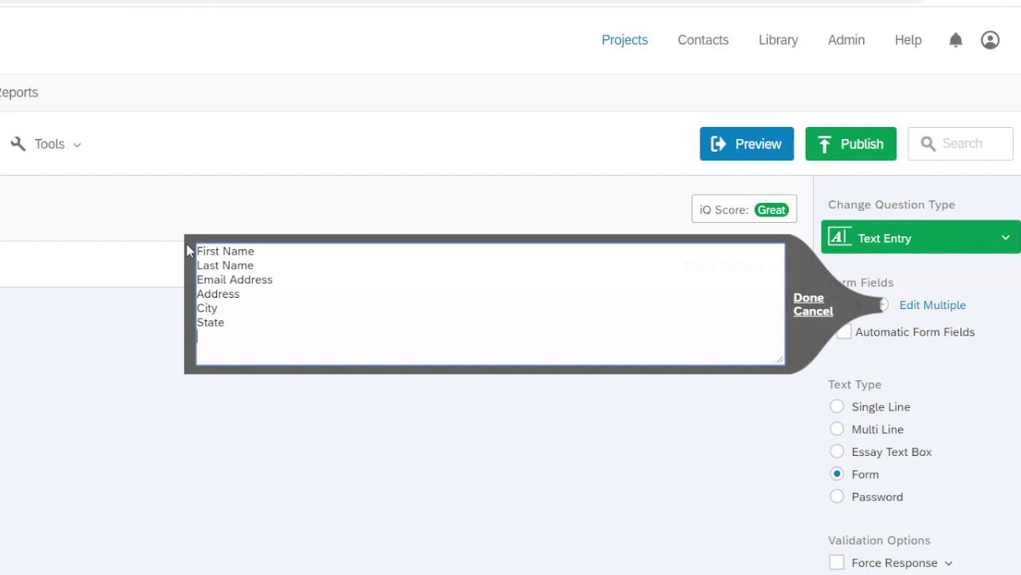
{"action": "key", "text": "Return"}
{"action": "type", "text": "Zip"}
{"action": "key", "text": "Return"}
{"action": "type", "text": "Qu"}
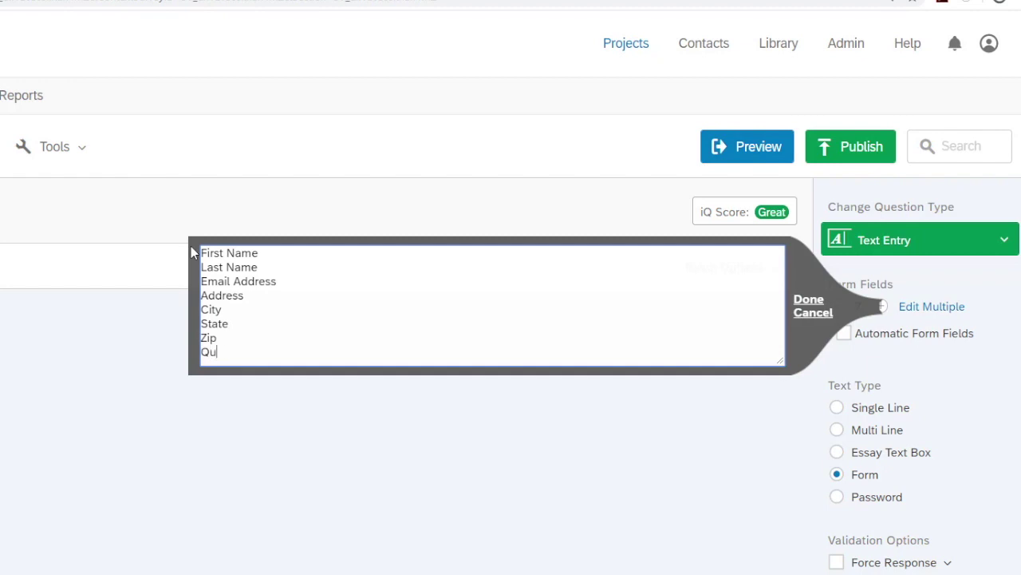
{"action": "type", "text": "estions and"}
{"action": "key", "text": "BackSpace"}
{"action": "key", "text": "BackSpace"}
{"action": "key", "text": "BackSpace"}
{"action": "key", "text": "BackSpace"}
{"action": "type", "text": "or Comments"}
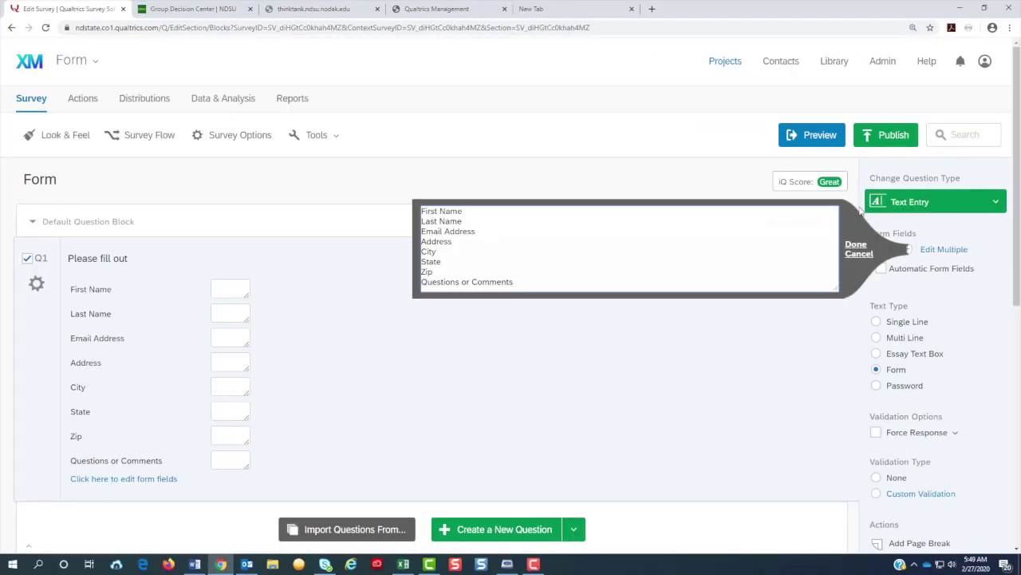
{"action": "left_click", "coordinate": [810, 301]}
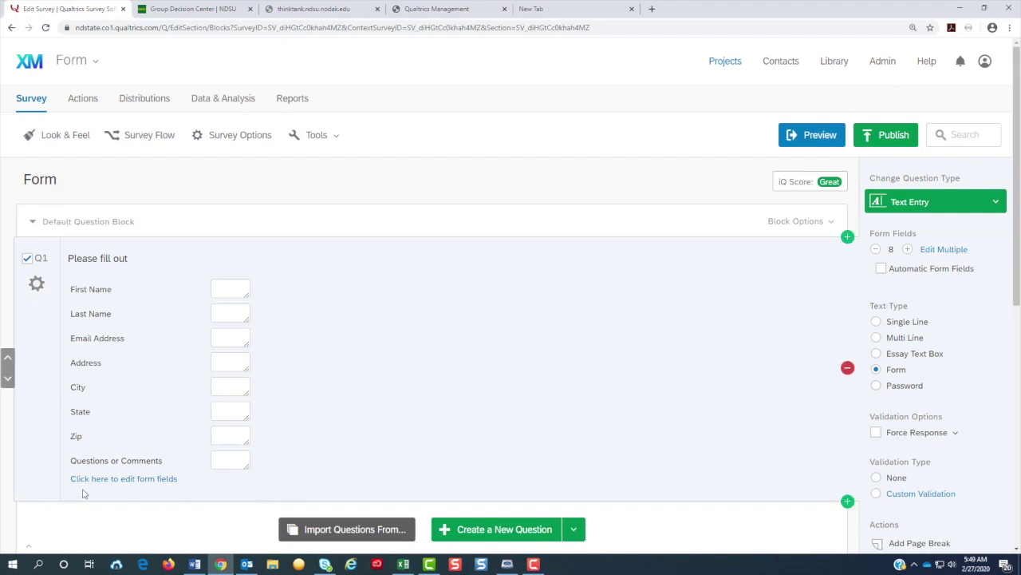
Step: Make First Name and Last Name Long fields with Force Response validation
{"action": "left_click", "coordinate": [211, 288]}
{"action": "left_click", "coordinate": [104, 482]}
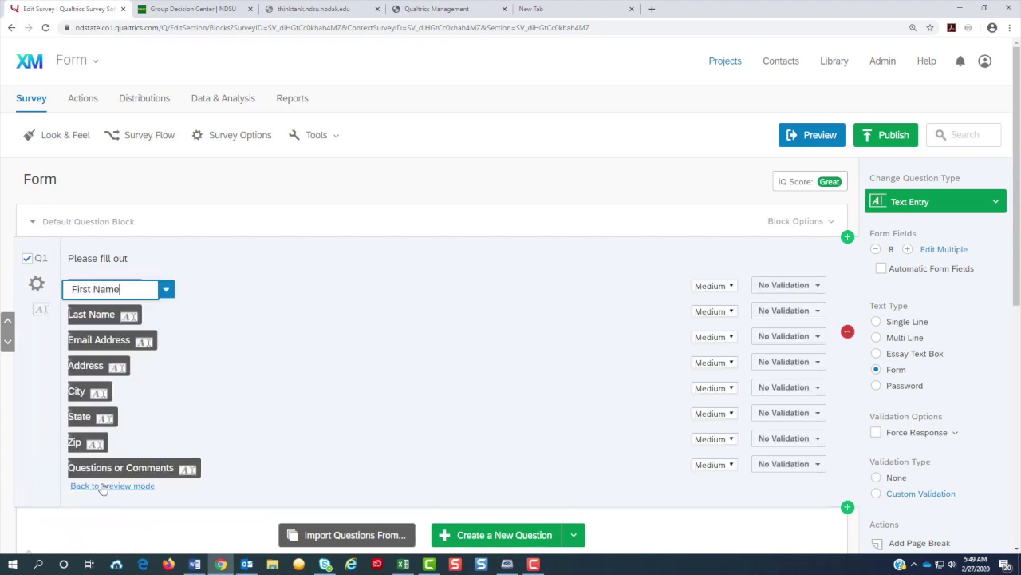
{"action": "left_click", "coordinate": [730, 289]}
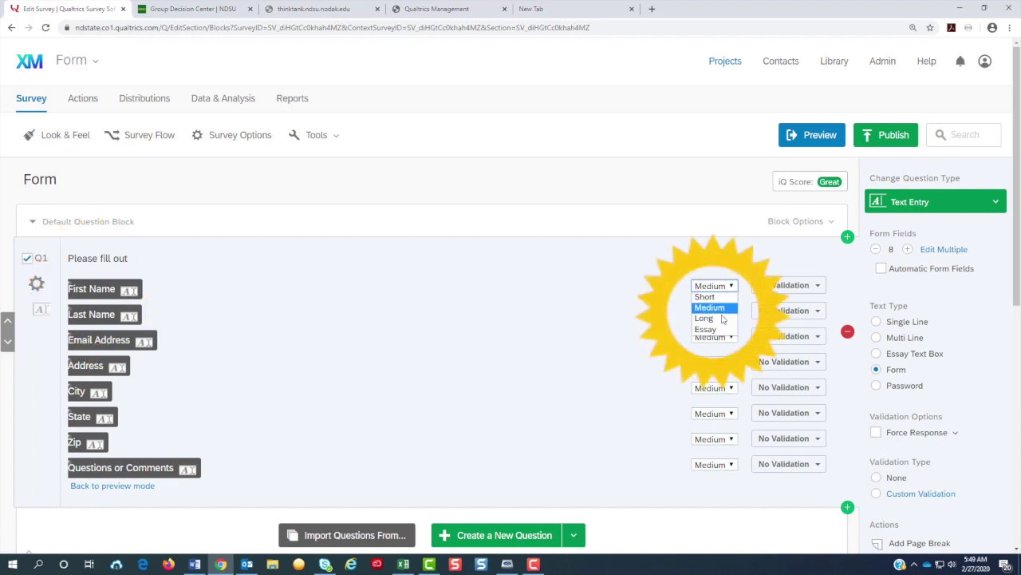
{"action": "left_click", "coordinate": [702, 319]}
{"action": "left_click", "coordinate": [772, 291]}
{"action": "left_click", "coordinate": [750, 482]}
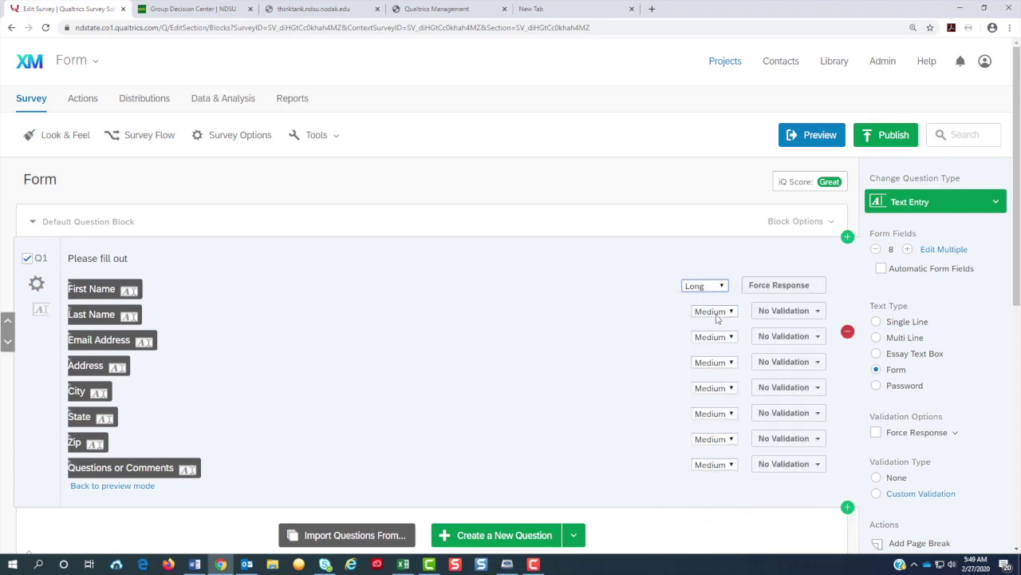
{"action": "left_click", "coordinate": [717, 315]}
{"action": "left_click", "coordinate": [711, 344]}
{"action": "left_click", "coordinate": [787, 311]}
{"action": "left_click", "coordinate": [734, 508]}
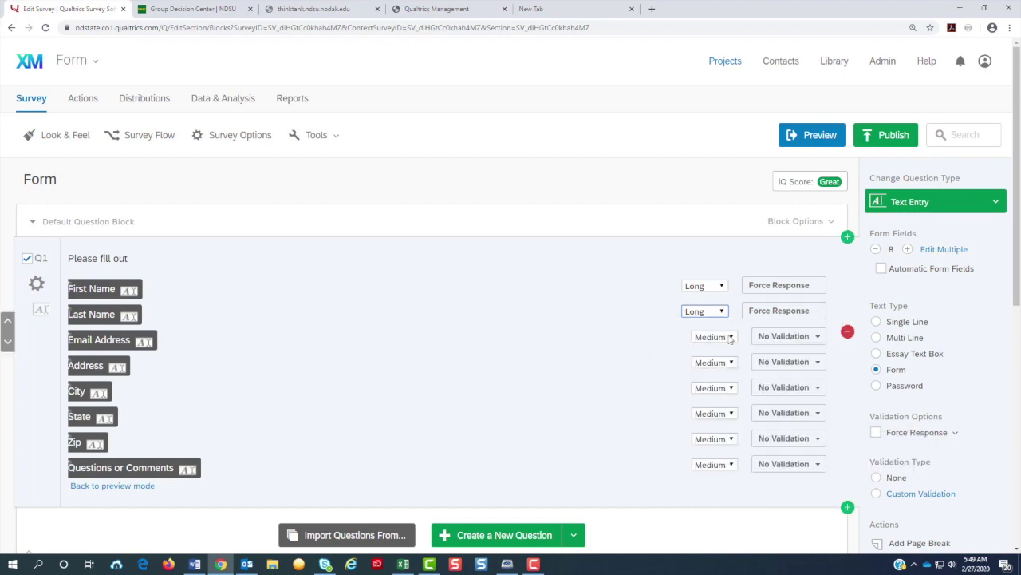
Step: Make Email Address a Long field with Valid Email Address validation
{"action": "left_click", "coordinate": [730, 340]}
{"action": "left_click", "coordinate": [721, 371]}
{"action": "left_click", "coordinate": [772, 344]}
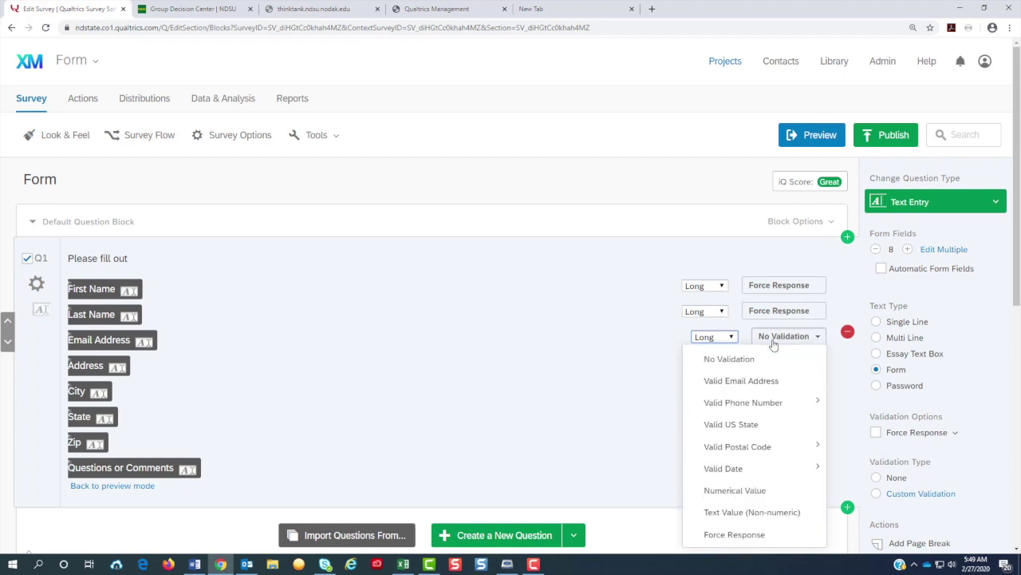
{"action": "left_click", "coordinate": [765, 385]}
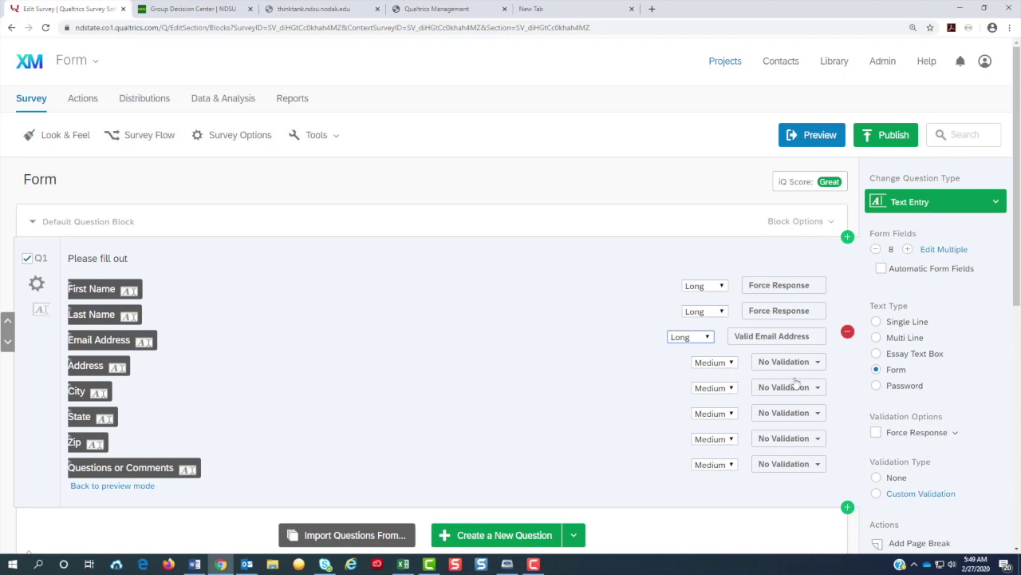
Step: Make Address Long and give State and Zip Valid US State validation
{"action": "left_click", "coordinate": [731, 364]}
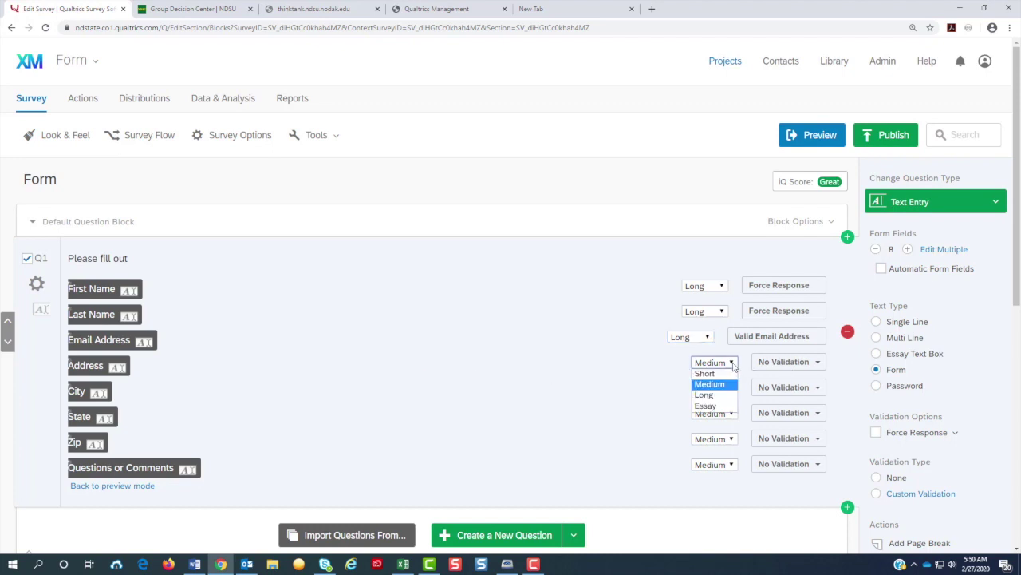
{"action": "left_click", "coordinate": [709, 394]}
{"action": "left_click", "coordinate": [770, 422]}
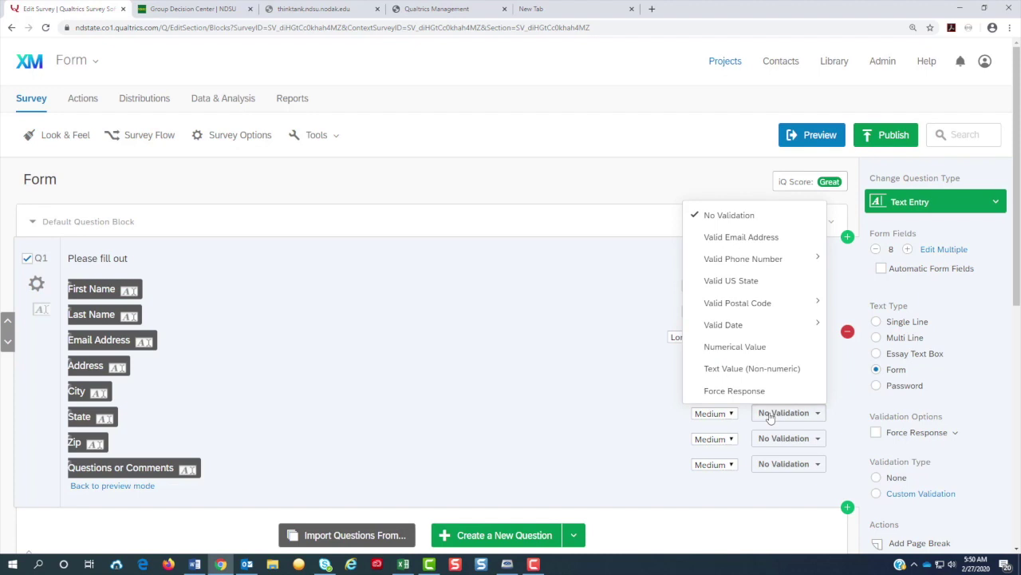
{"action": "left_click", "coordinate": [742, 286]}
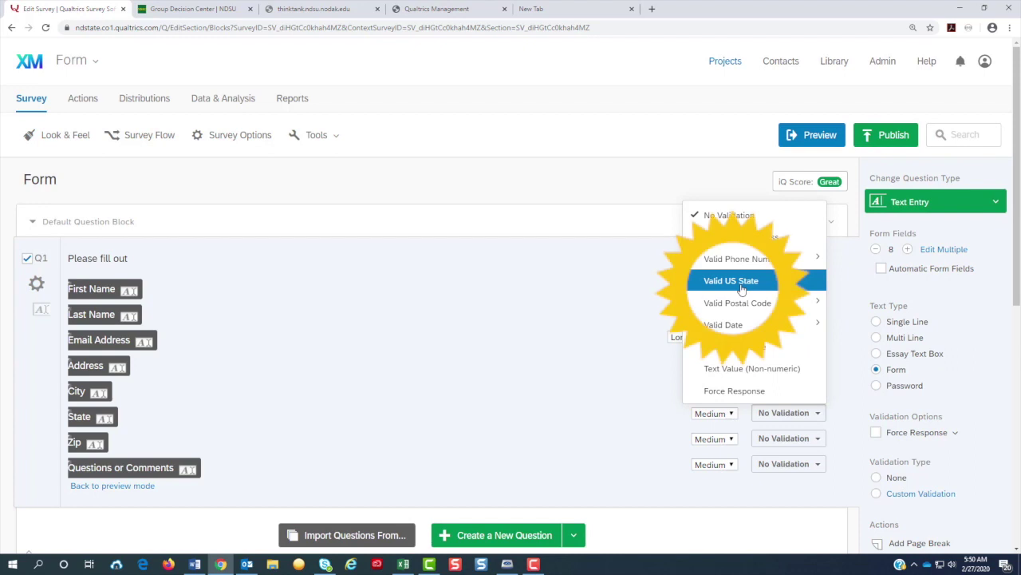
{"action": "left_click", "coordinate": [800, 439]}
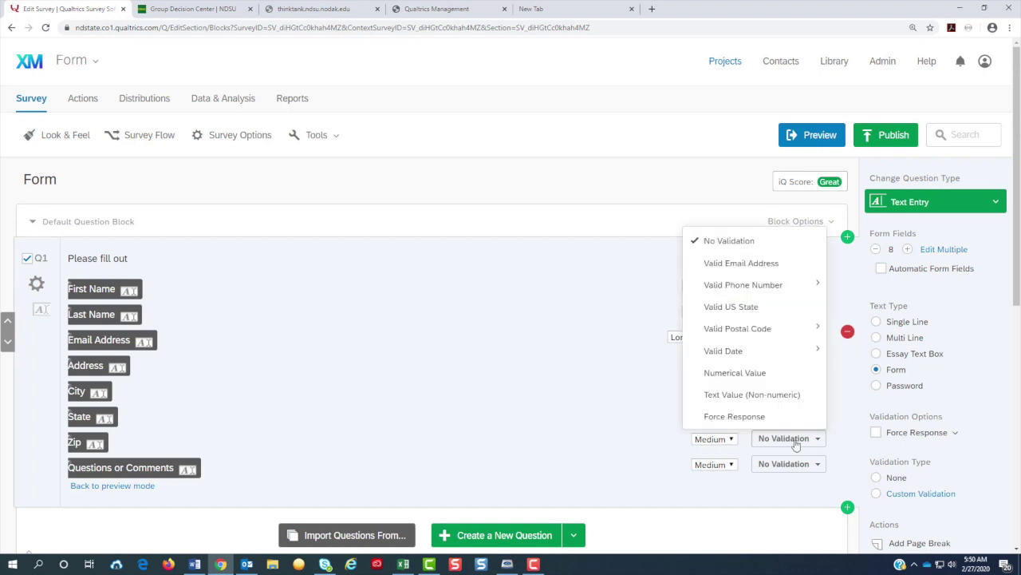
{"action": "left_click", "coordinate": [762, 308]}
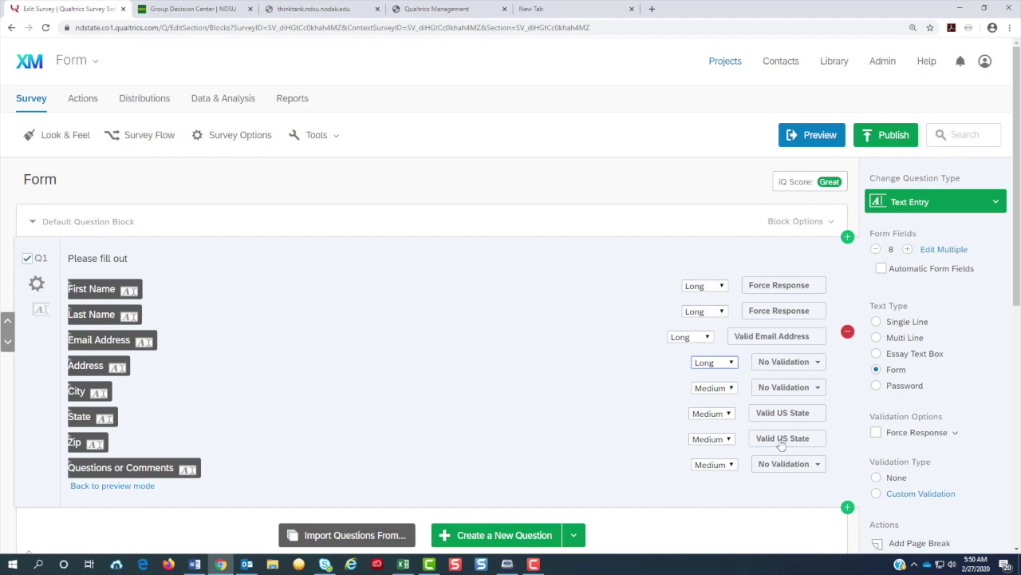
Step: Make Questions or Comments an Essay-size required field and force a response to Q1
{"action": "left_click", "coordinate": [733, 470]}
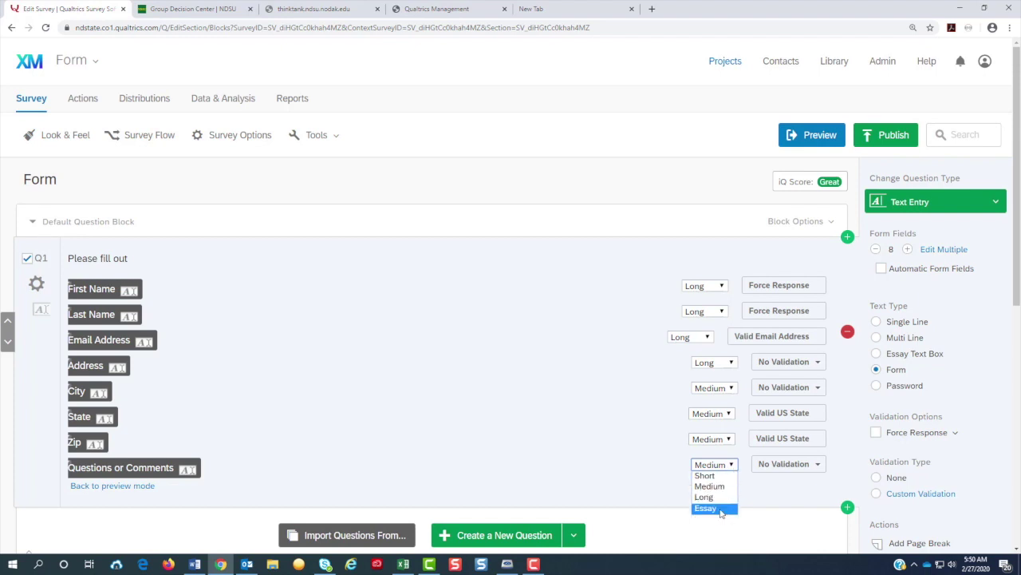
{"action": "left_click", "coordinate": [725, 508]}
{"action": "left_click", "coordinate": [793, 470]}
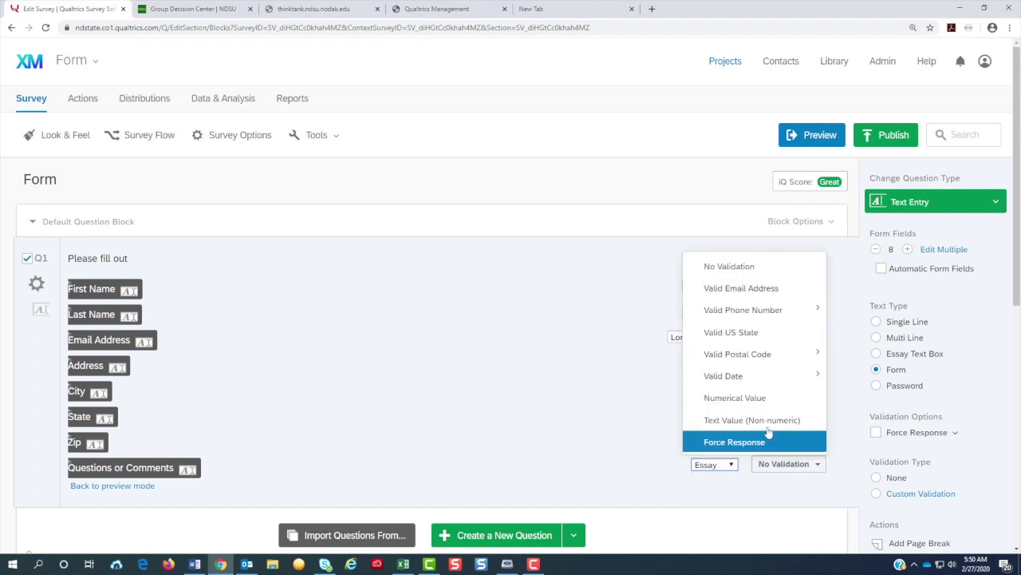
{"action": "left_click", "coordinate": [762, 445]}
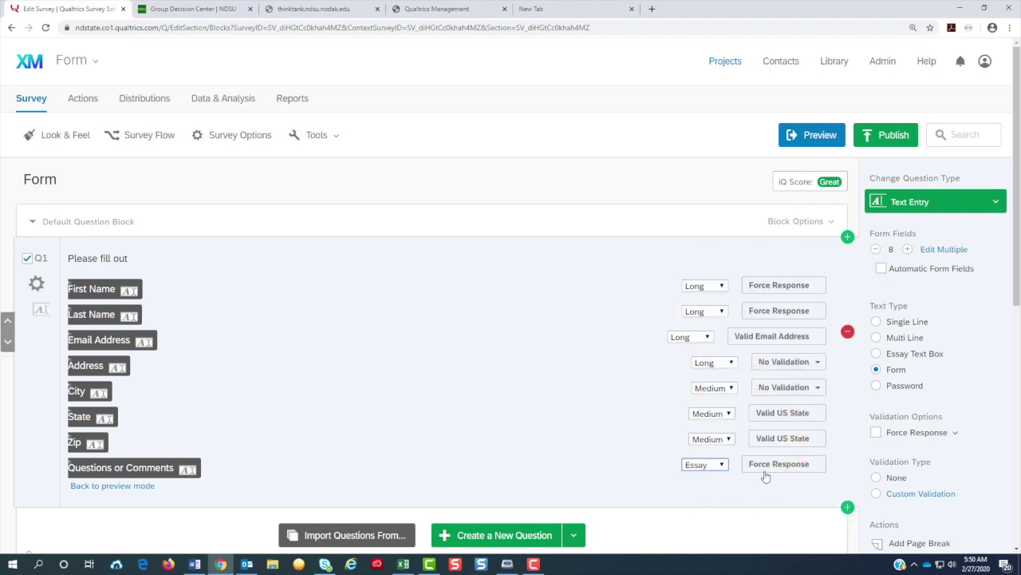
{"action": "left_click", "coordinate": [877, 433]}
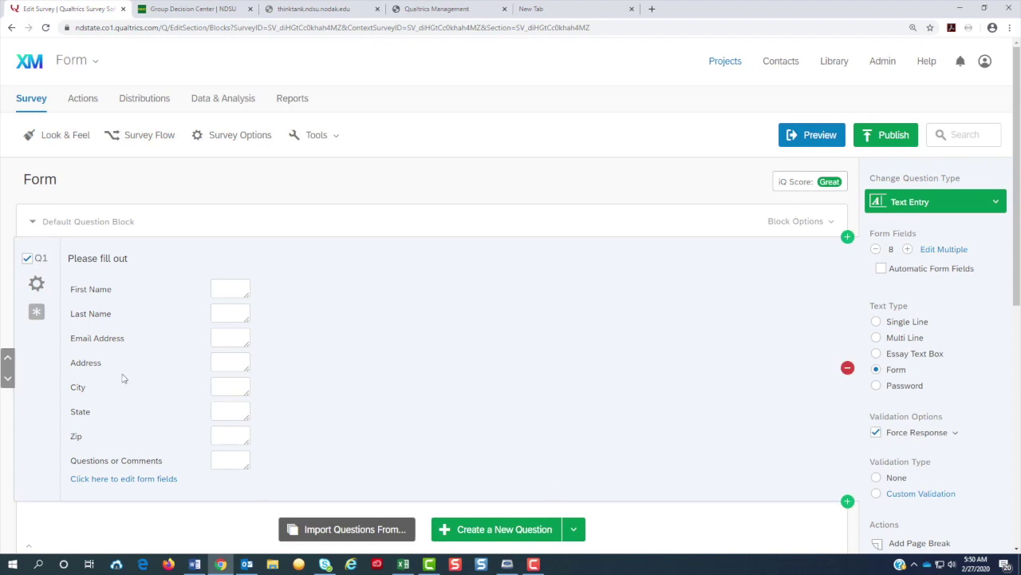
Step: Preview the form, then drag the Questions or Comments box to a larger size
{"action": "left_click", "coordinate": [26, 260]}
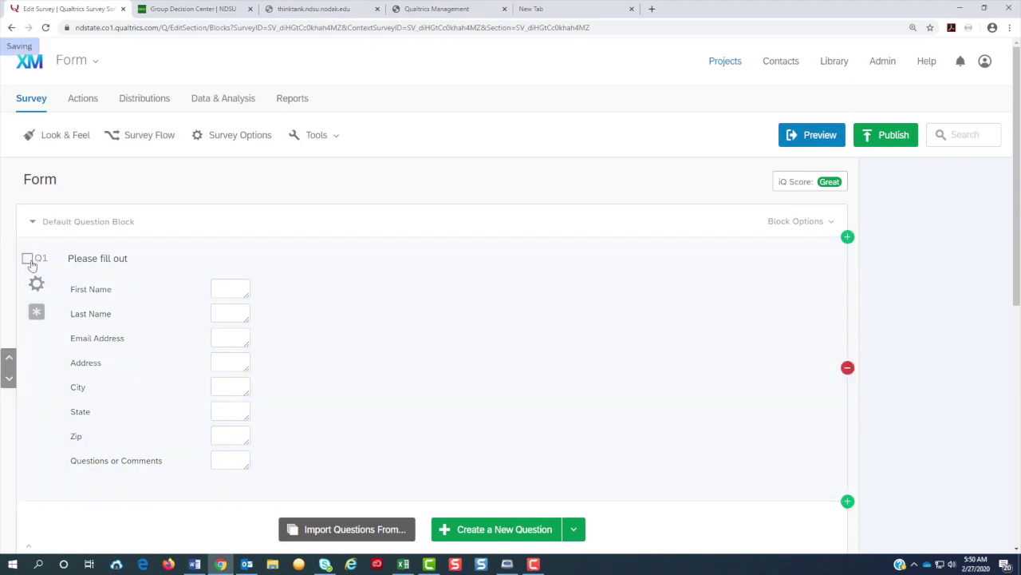
{"action": "left_click", "coordinate": [818, 139]}
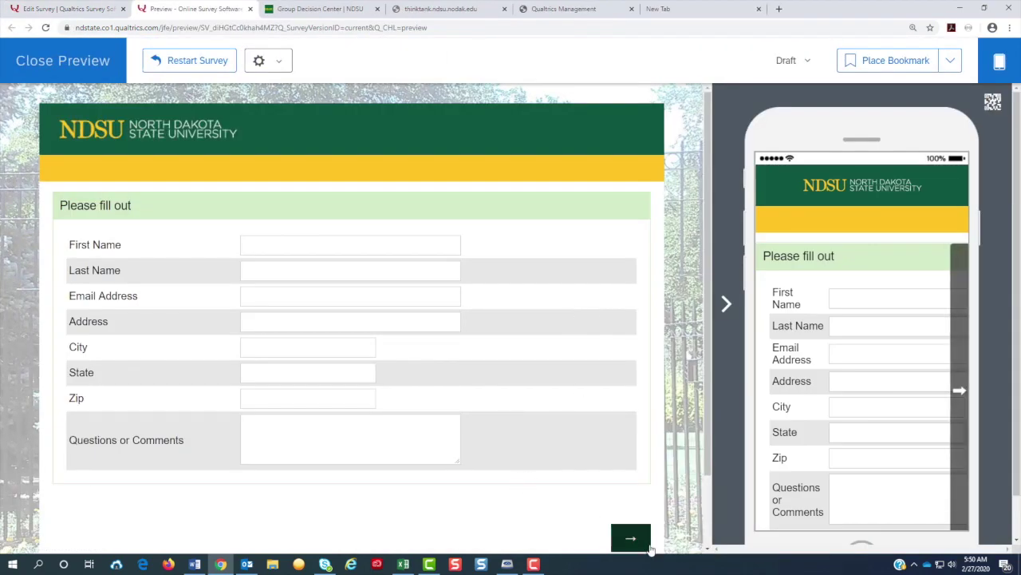
{"action": "left_click", "coordinate": [68, 62]}
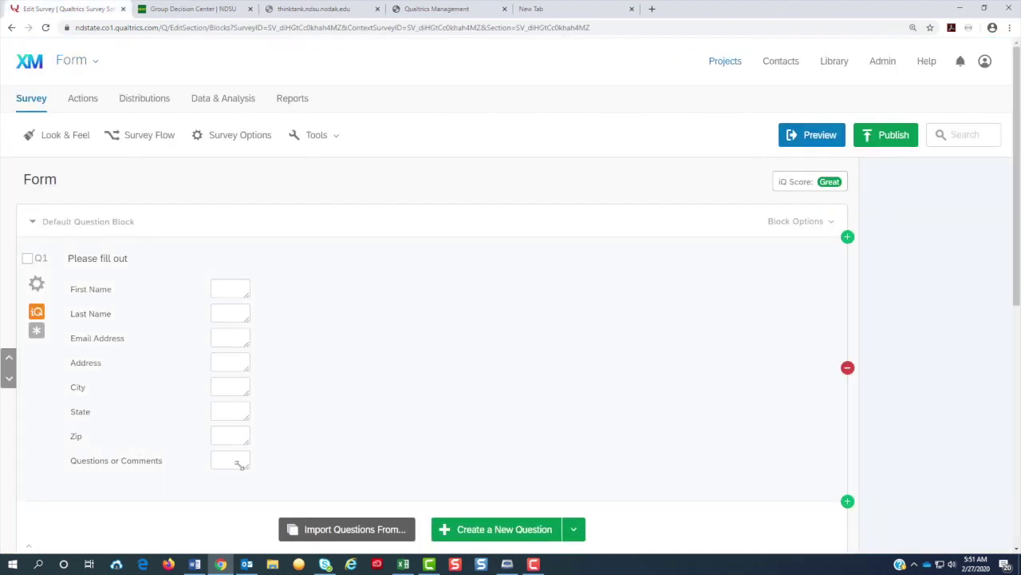
{"action": "left_click_drag", "start_coordinate": [240, 465], "coordinate": [509, 537]}
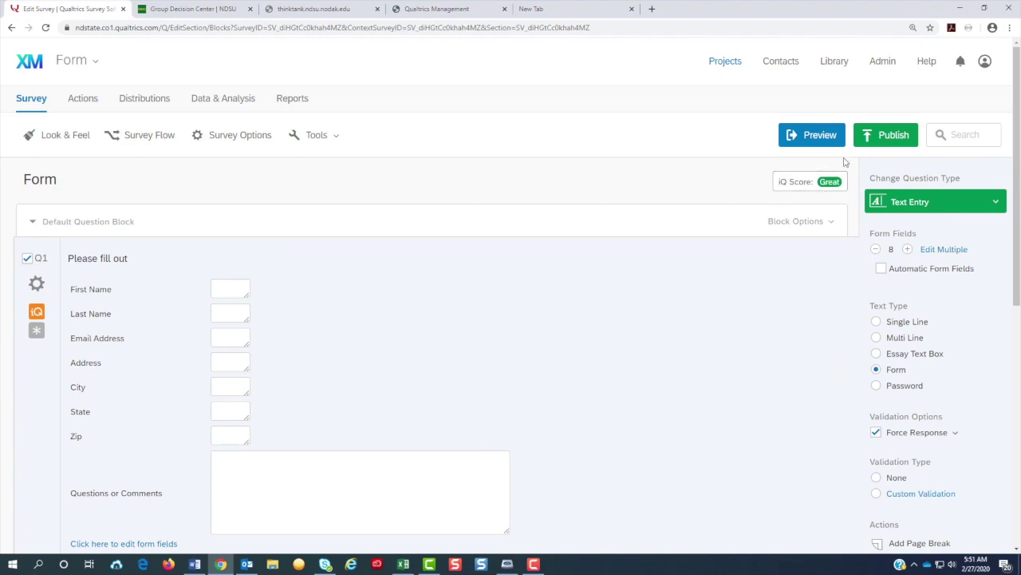
{"action": "left_click", "coordinate": [820, 137]}
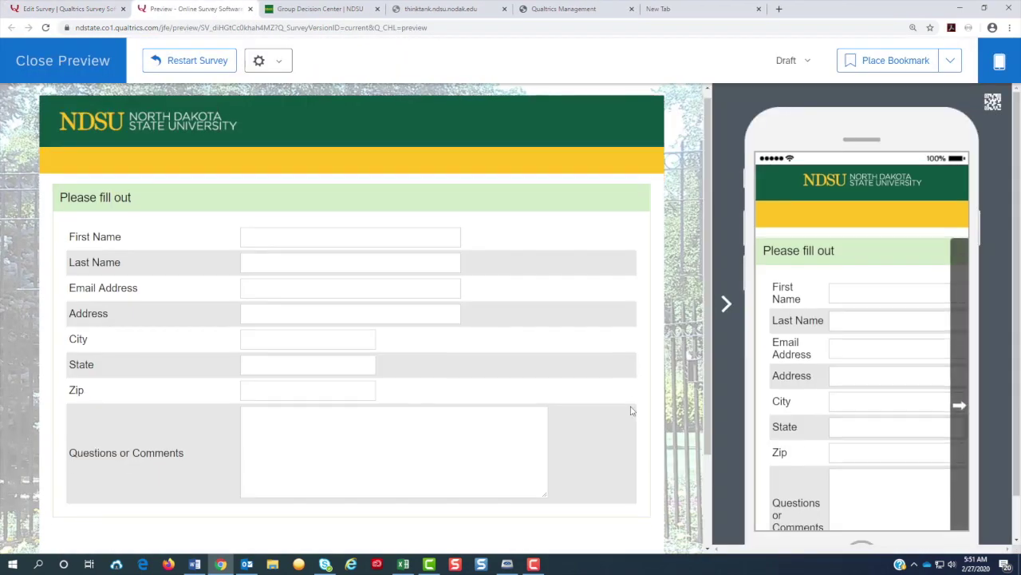
{"action": "scroll", "coordinate": [636, 389], "scroll_direction": "down", "scroll_amount": 1}
{"action": "scroll", "coordinate": [631, 410], "scroll_direction": "down", "scroll_amount": 1}
{"action": "scroll", "coordinate": [630, 411], "scroll_direction": "up", "scroll_amount": 2}
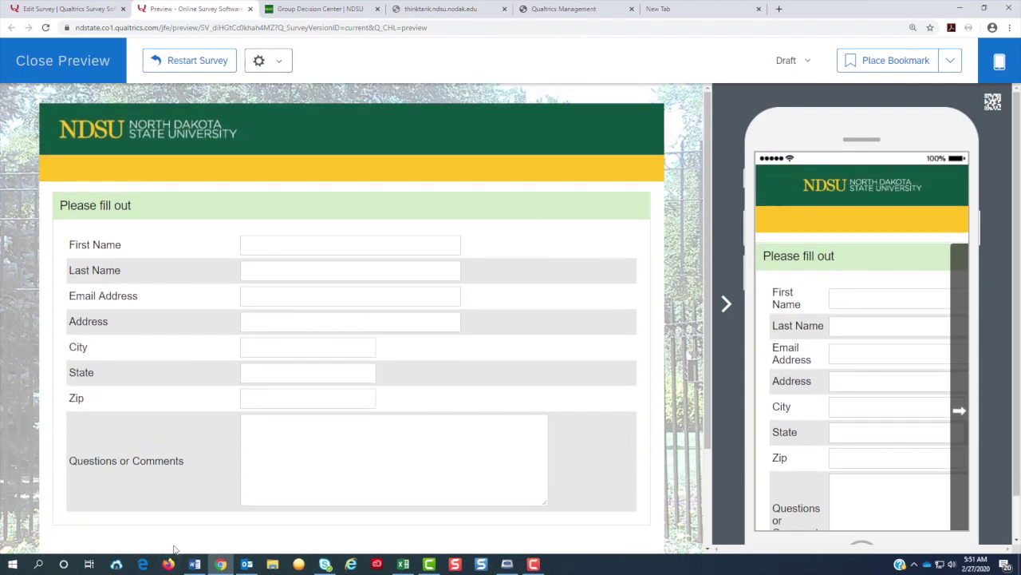
{"action": "scroll", "coordinate": [174, 549], "scroll_direction": "down", "scroll_amount": 2}
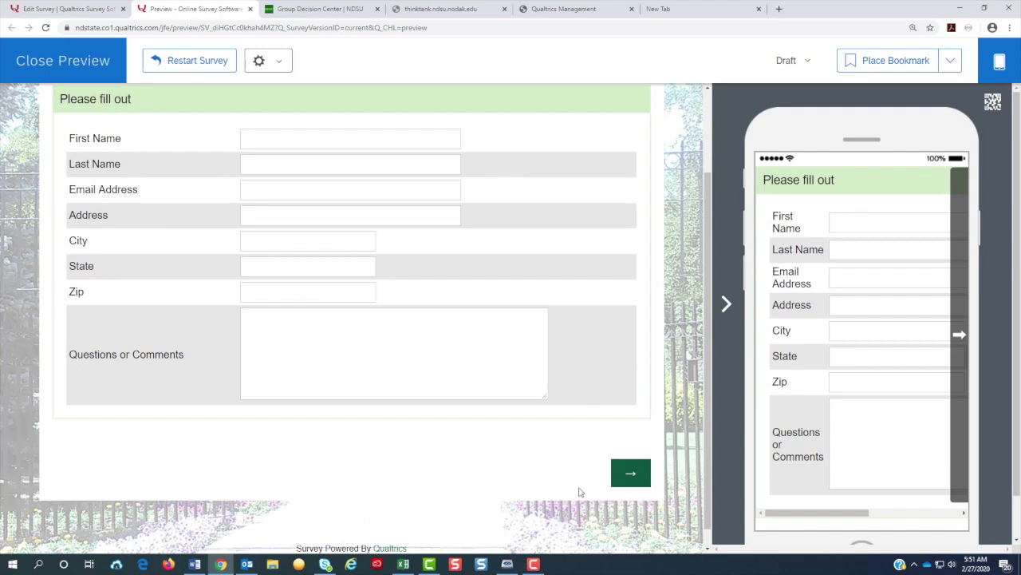
{"action": "left_click", "coordinate": [628, 483]}
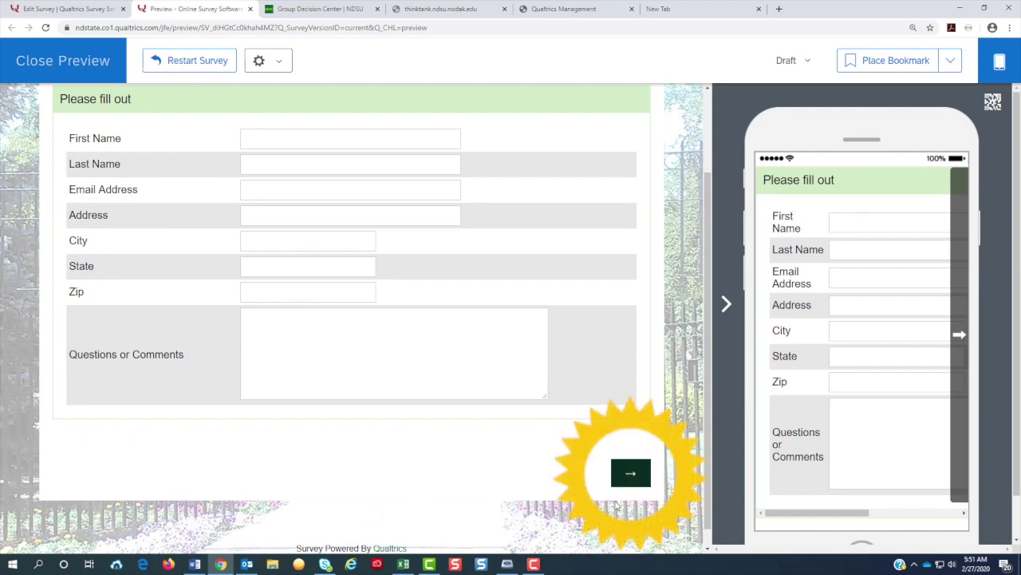
{"action": "left_click", "coordinate": [20, 69]}
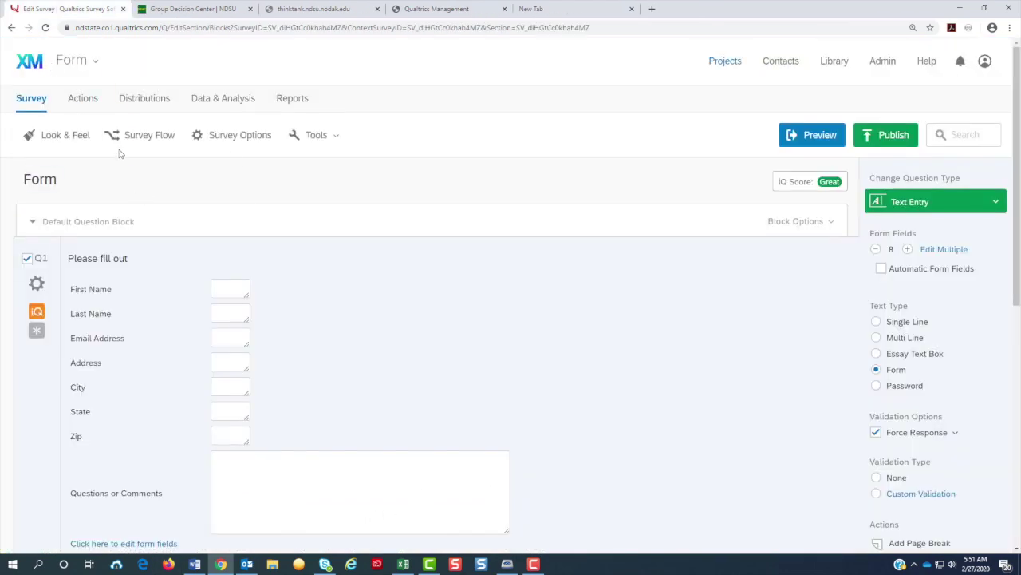
Step: Apply the Blank theme in Look & Feel
{"action": "left_click", "coordinate": [73, 142]}
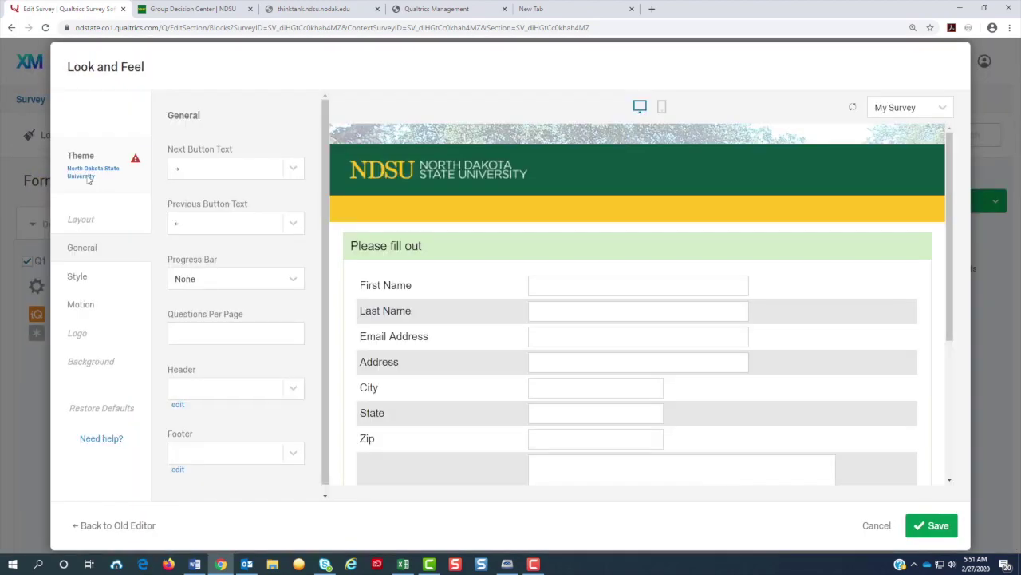
{"action": "left_click", "coordinate": [88, 180]}
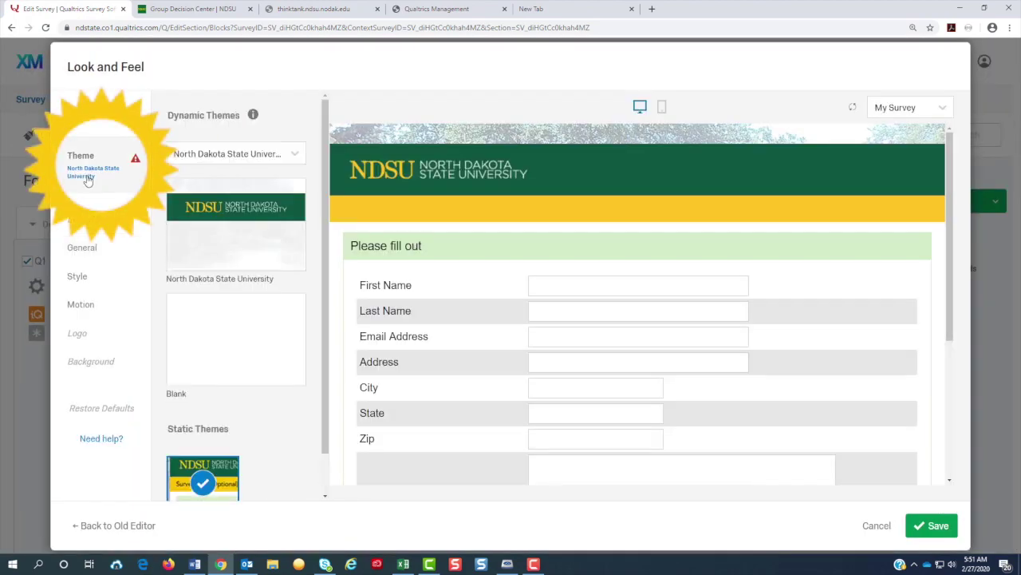
{"action": "left_click", "coordinate": [244, 339]}
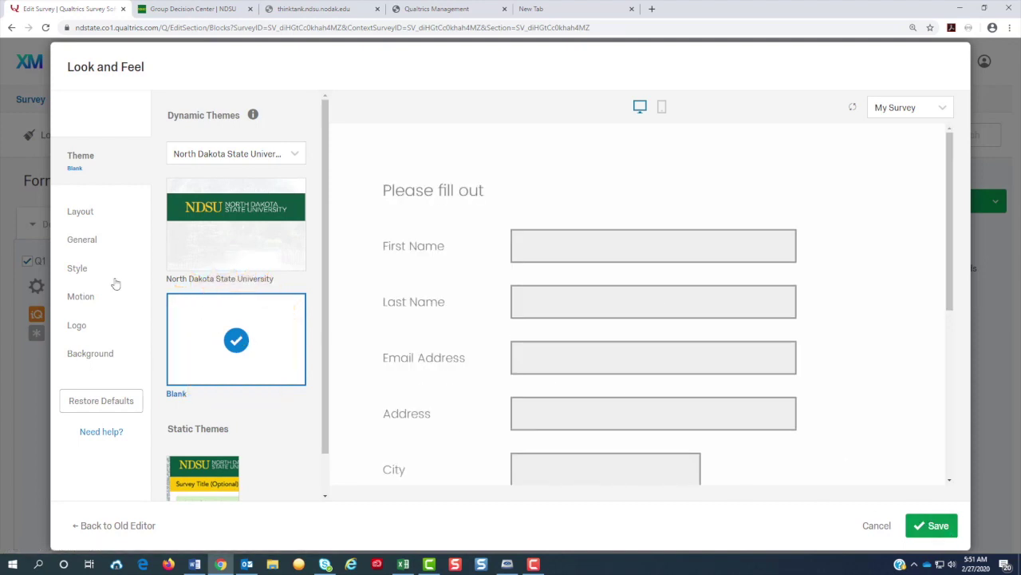
Step: Add a centred, bold 'Form' survey header and save it
{"action": "left_click", "coordinate": [90, 244]}
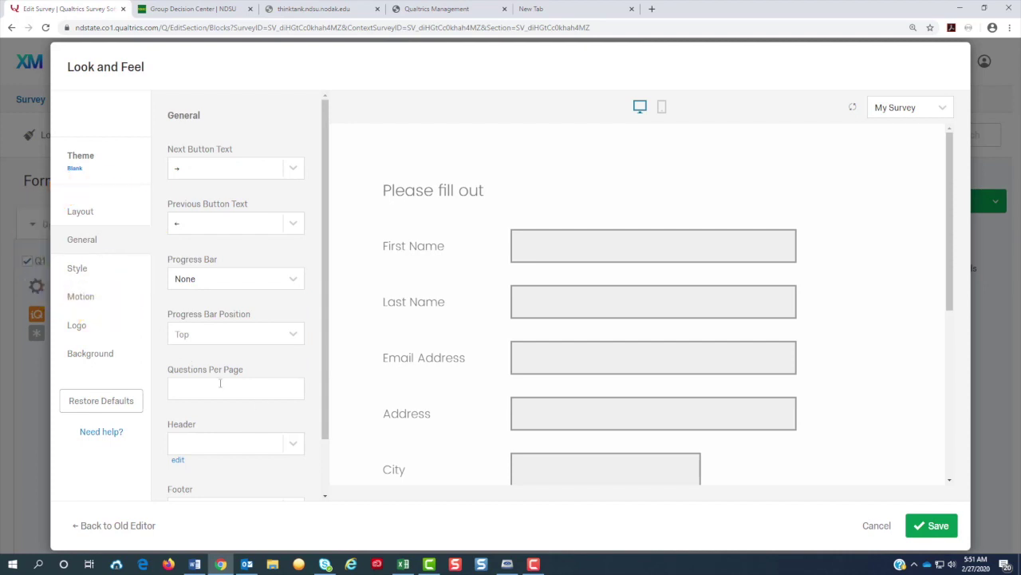
{"action": "left_click", "coordinate": [178, 461]}
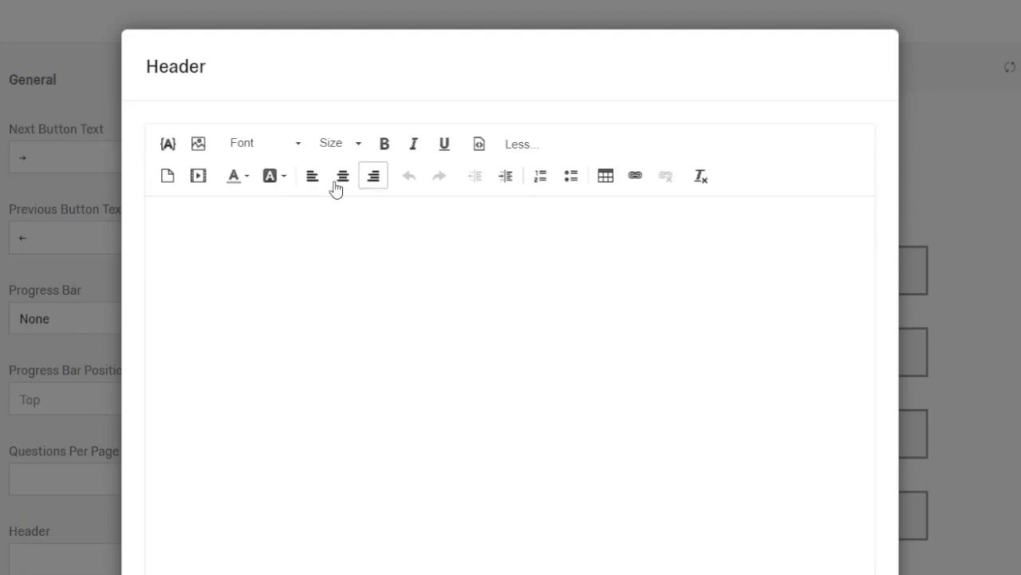
{"action": "left_click", "coordinate": [340, 186]}
{"action": "type", "text": "Form"}
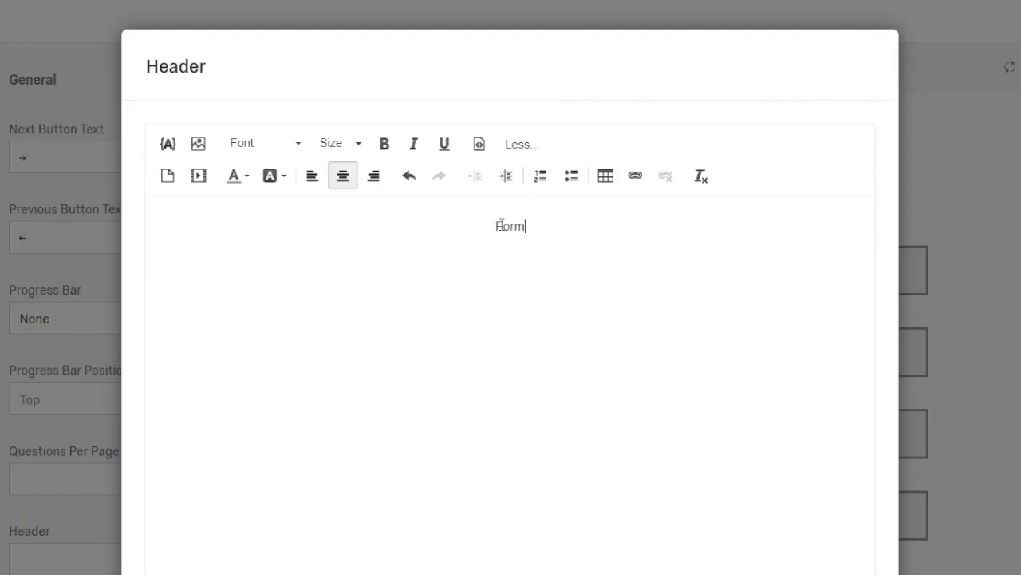
{"action": "double_click", "coordinate": [489, 226]}
{"action": "left_click", "coordinate": [384, 145]}
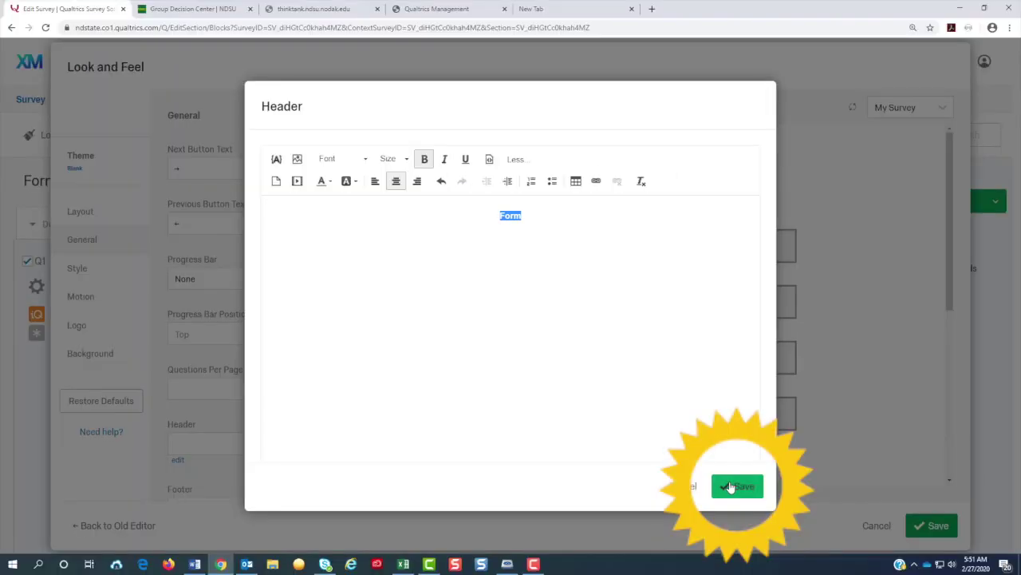
{"action": "left_click", "coordinate": [737, 486]}
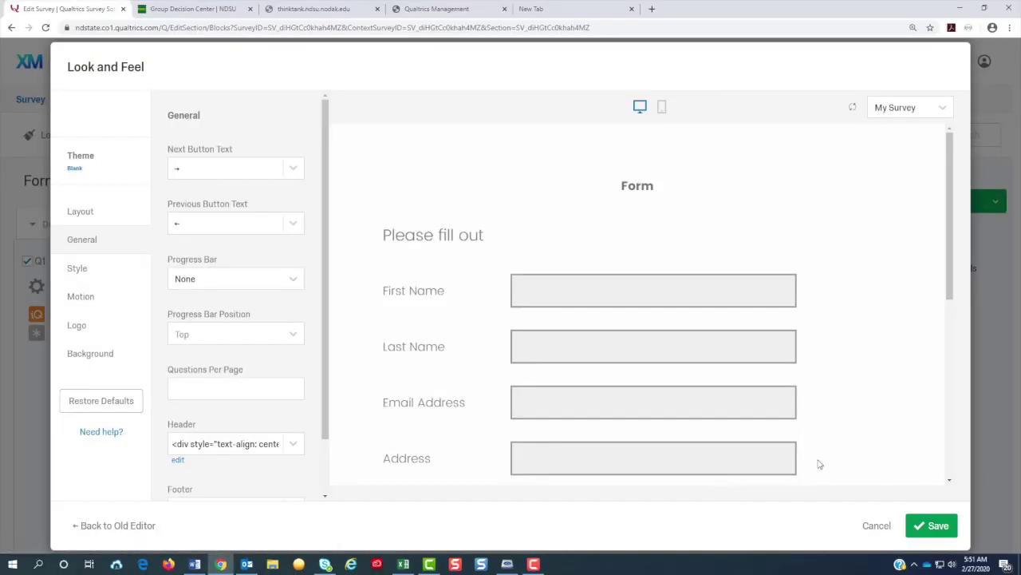
Step: Save the Look & Feel changes and set the block's Next button text to 'Submit'
{"action": "left_click", "coordinate": [941, 525]}
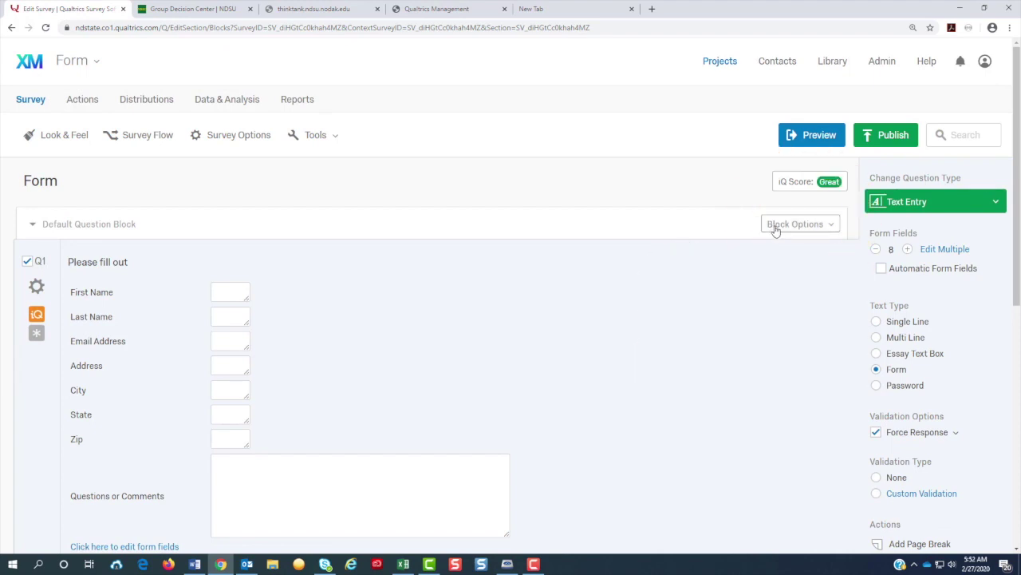
{"action": "left_click", "coordinate": [774, 229]}
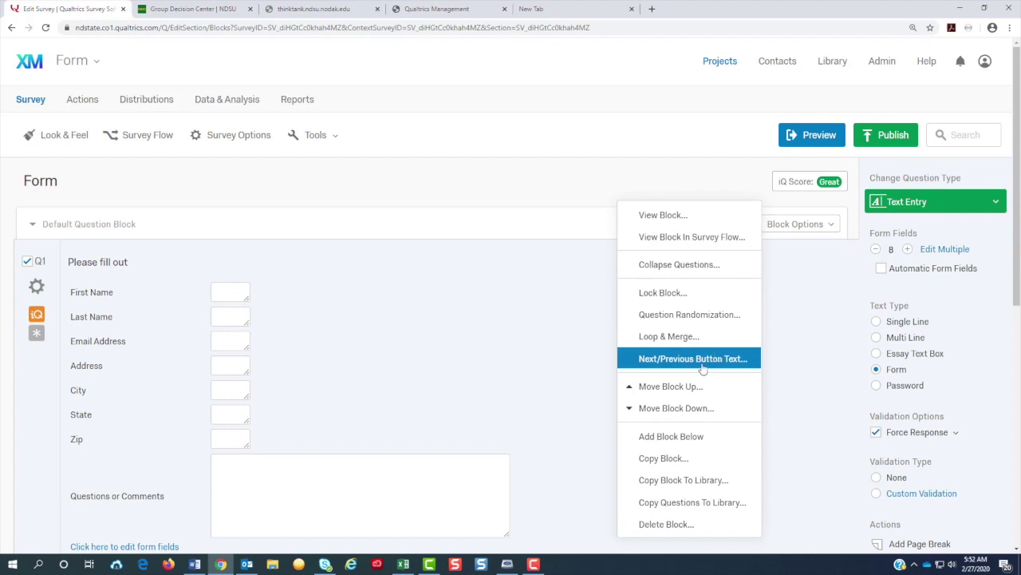
{"action": "left_click", "coordinate": [703, 360]}
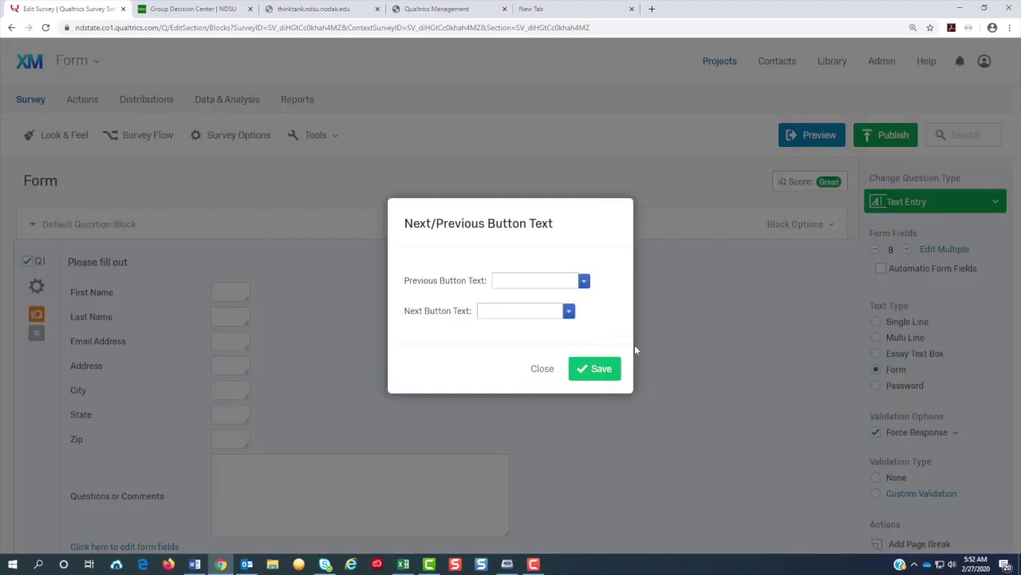
{"action": "left_click", "coordinate": [527, 311]}
{"action": "type", "text": "Submit"}
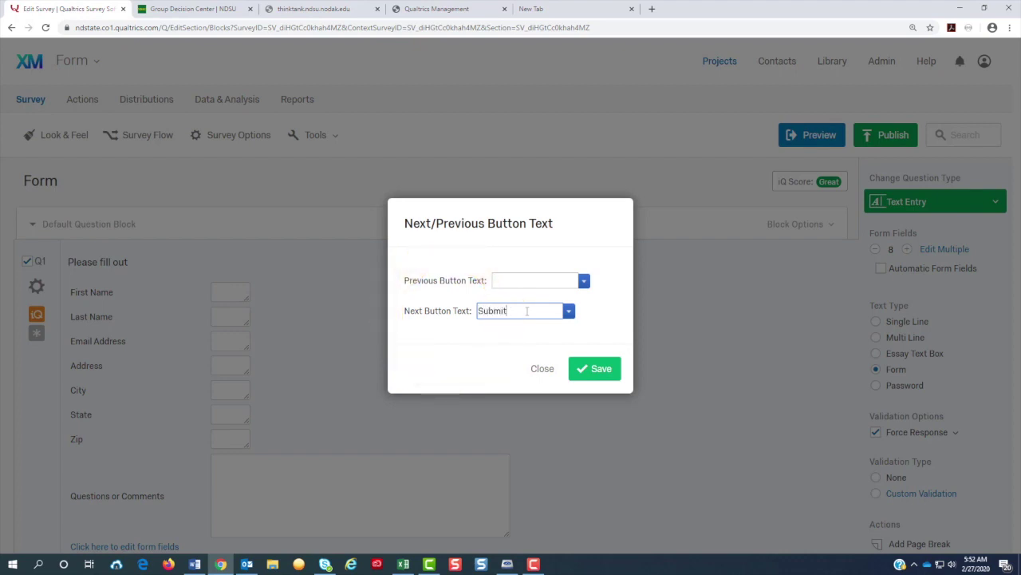
{"action": "left_click", "coordinate": [581, 376]}
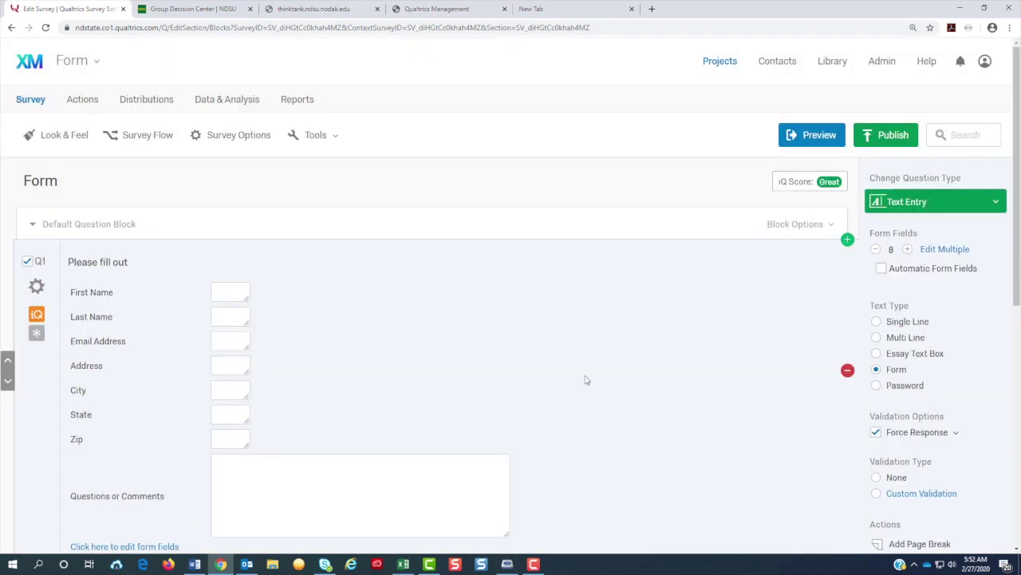
Step: Delete the empty multiple-choice Q2, leaving only the contact form question
{"action": "scroll", "coordinate": [587, 380], "scroll_direction": "down", "scroll_amount": 1}
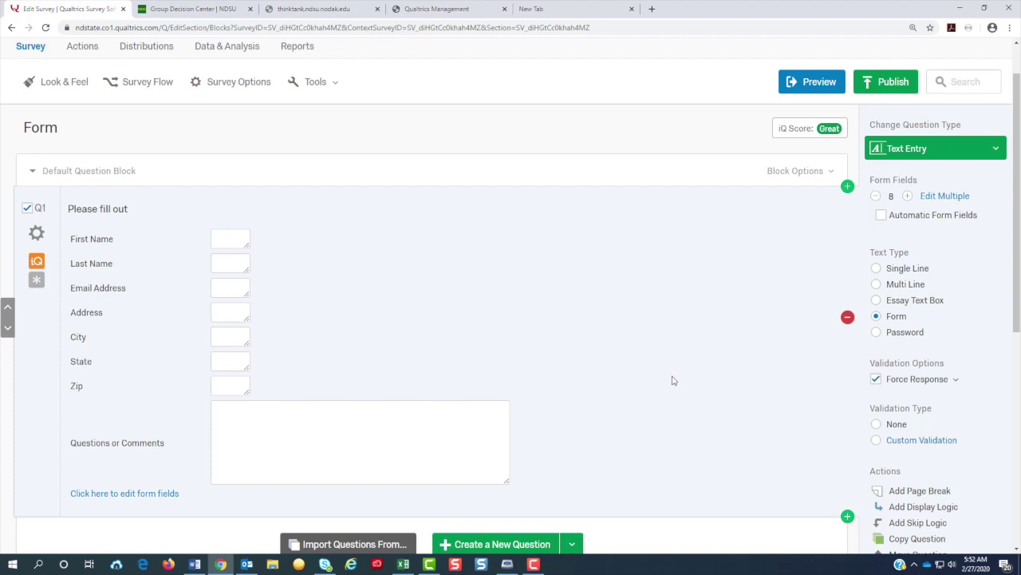
{"action": "scroll", "coordinate": [673, 380], "scroll_direction": "down", "scroll_amount": 2}
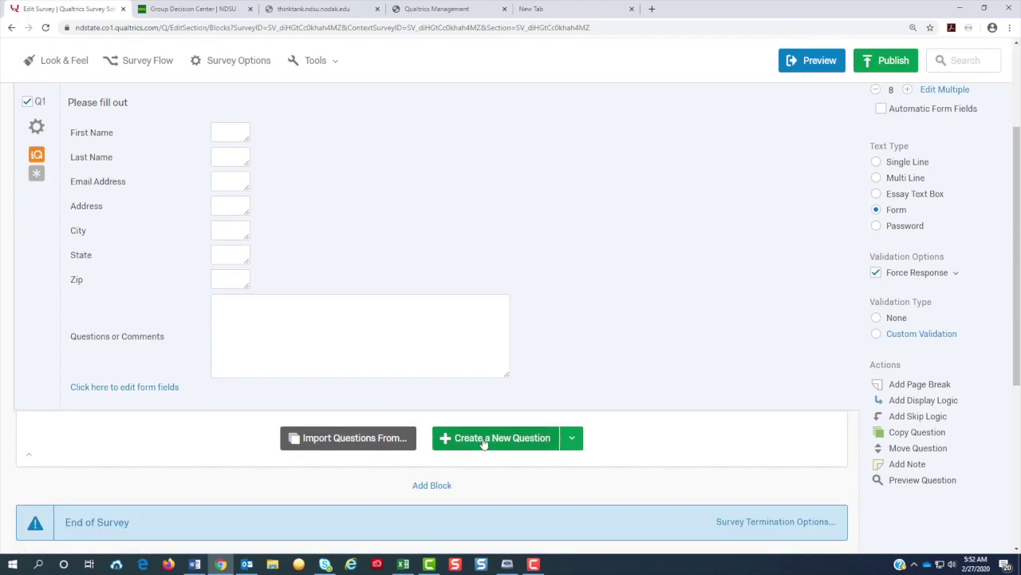
{"action": "left_click", "coordinate": [483, 441]}
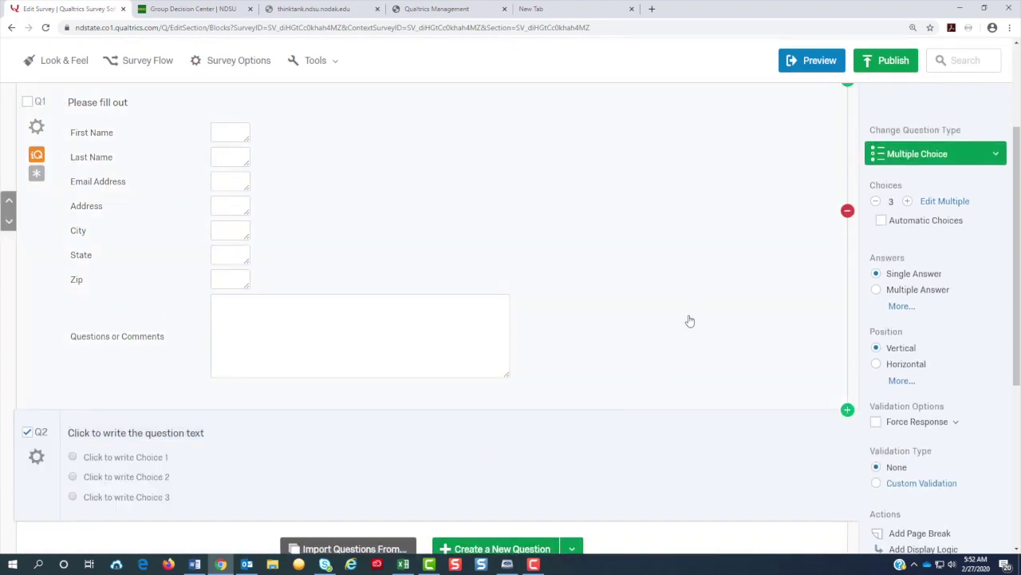
{"action": "left_click", "coordinate": [957, 162]}
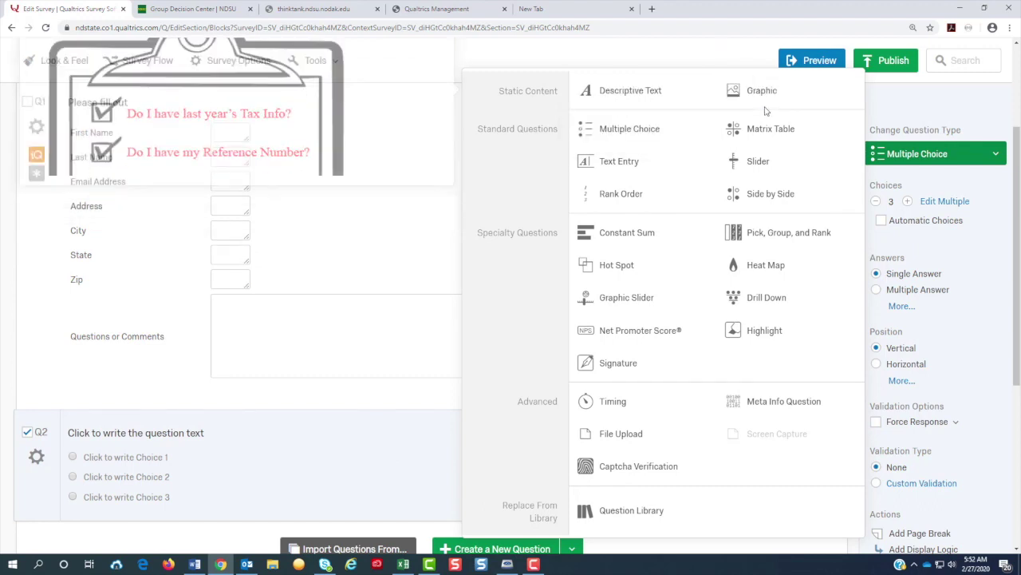
{"action": "mouse_move", "coordinate": [758, 131]}
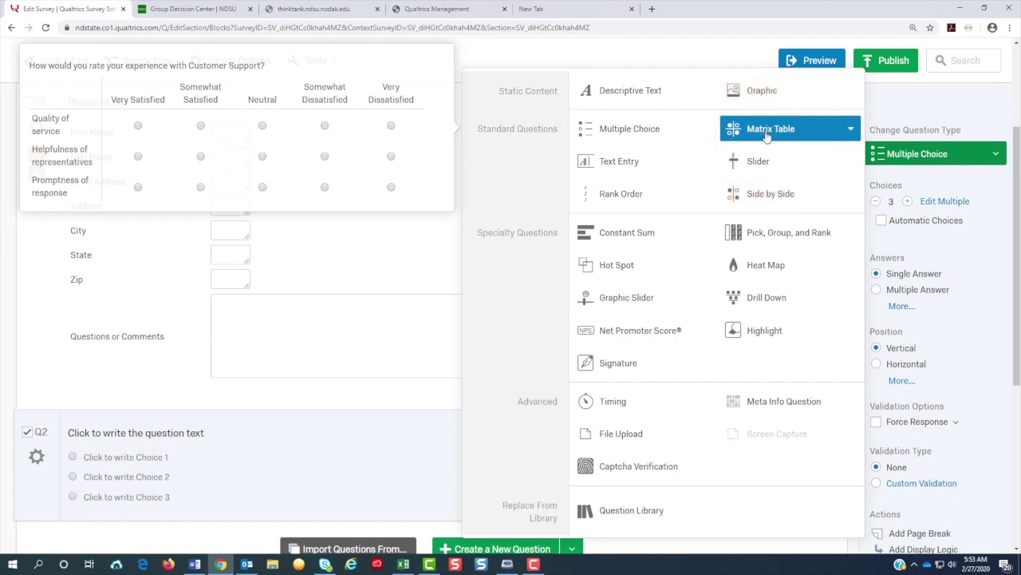
{"action": "mouse_move", "coordinate": [773, 196]}
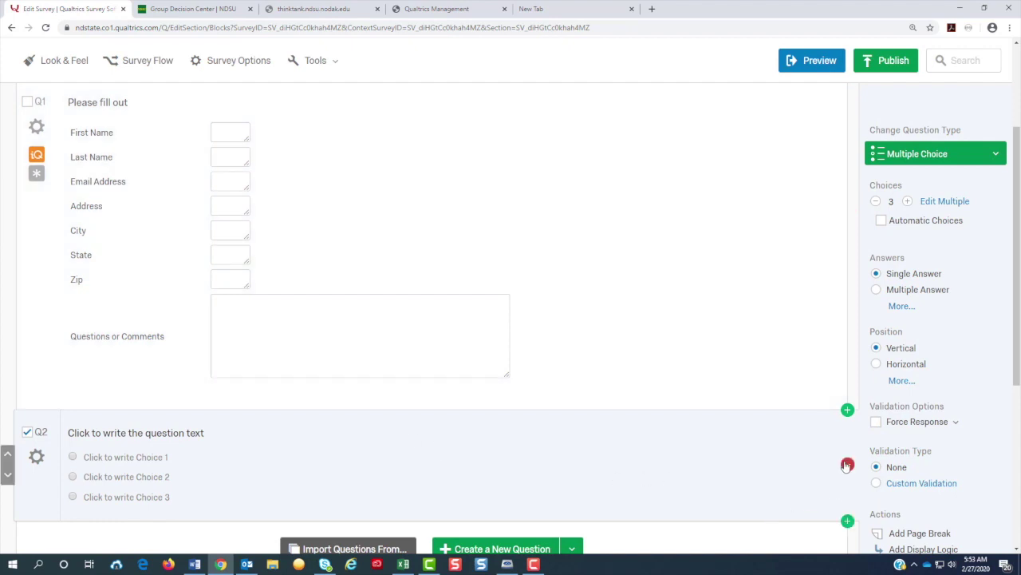
{"action": "left_click", "coordinate": [848, 465]}
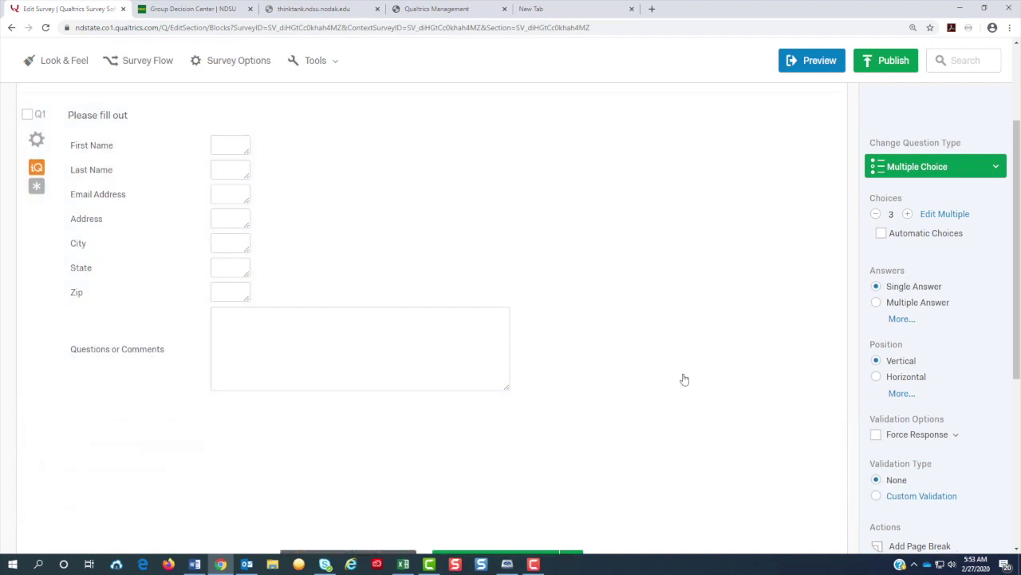
{"action": "scroll", "coordinate": [682, 375], "scroll_direction": "up", "scroll_amount": 2}
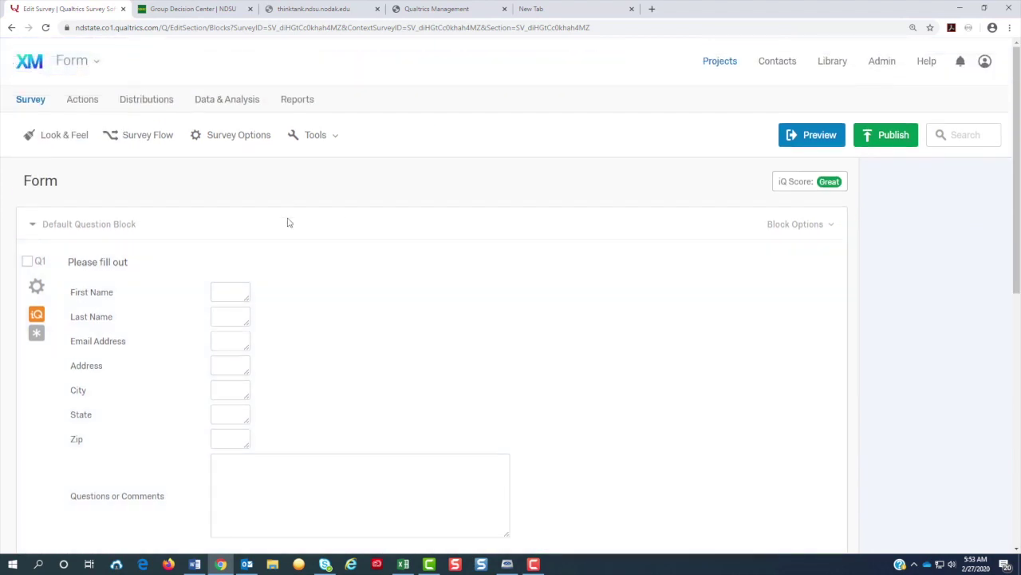
Step: In Survey Options, retitle the survey 'Form' and toggle HTTP Referer Verification on then off
{"action": "left_click", "coordinate": [233, 135]}
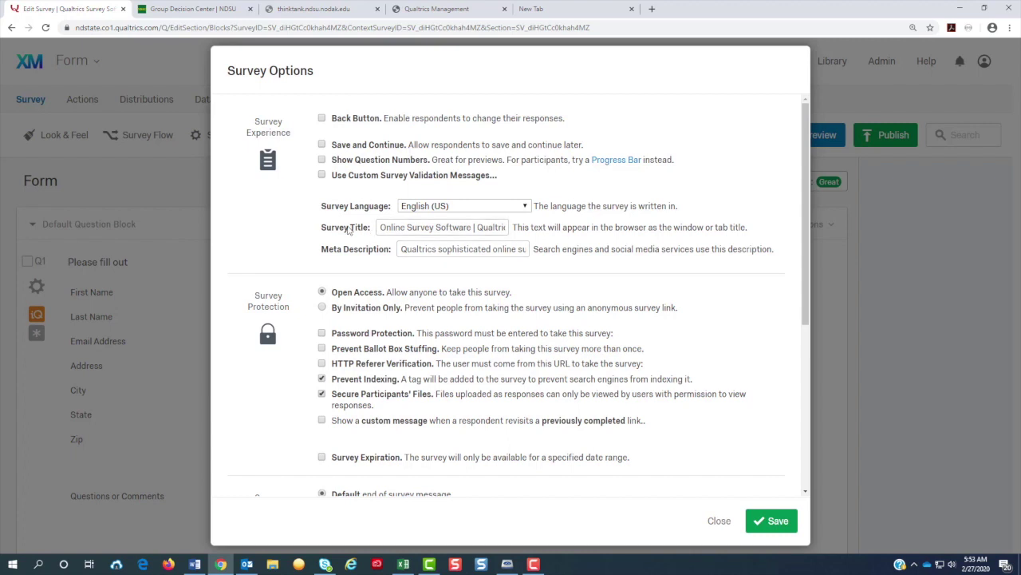
{"action": "left_click", "coordinate": [380, 227]}
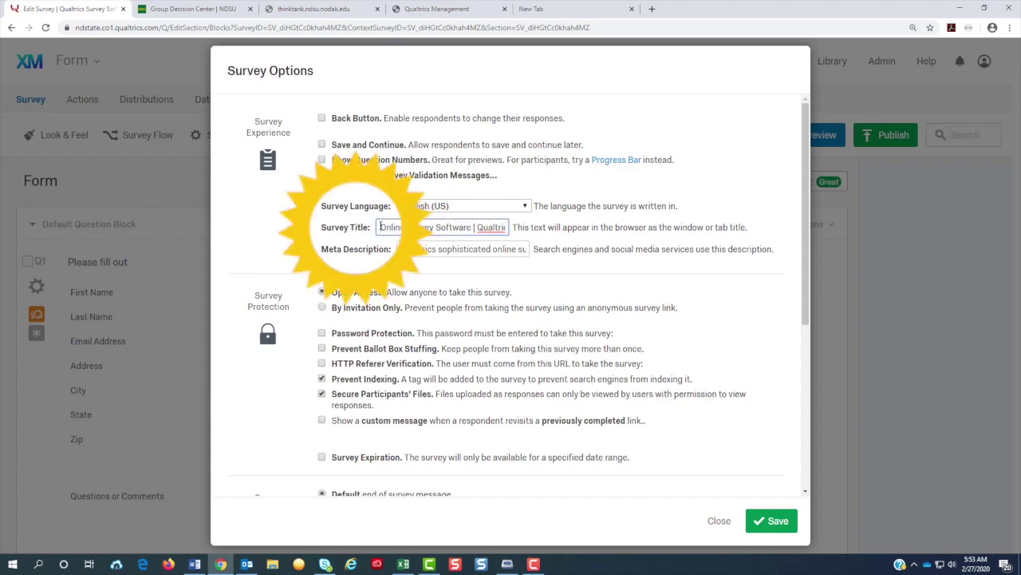
{"action": "left_click_drag", "start_coordinate": [434, 232], "coordinate": [536, 238]}
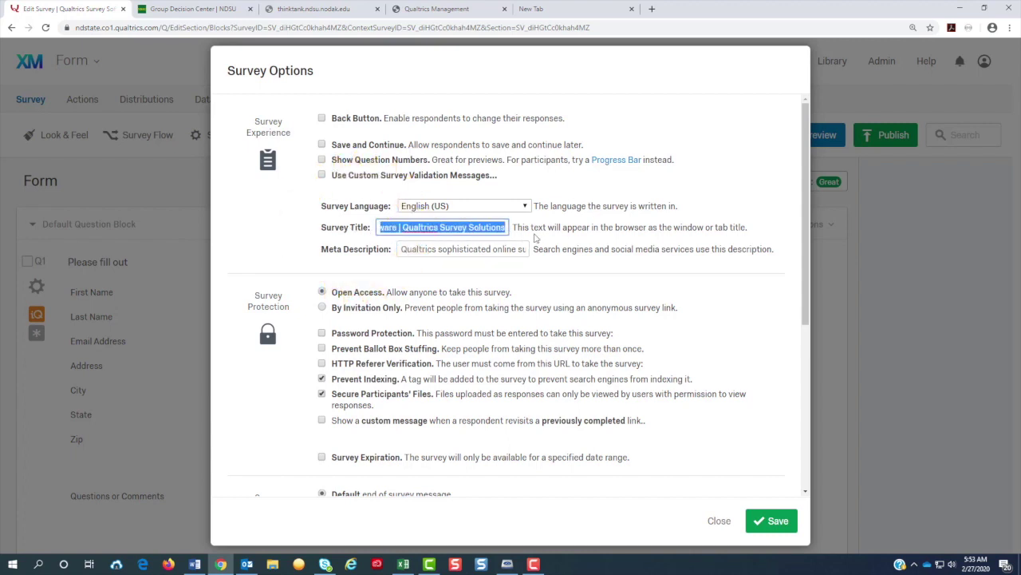
{"action": "type", "text": "Form"}
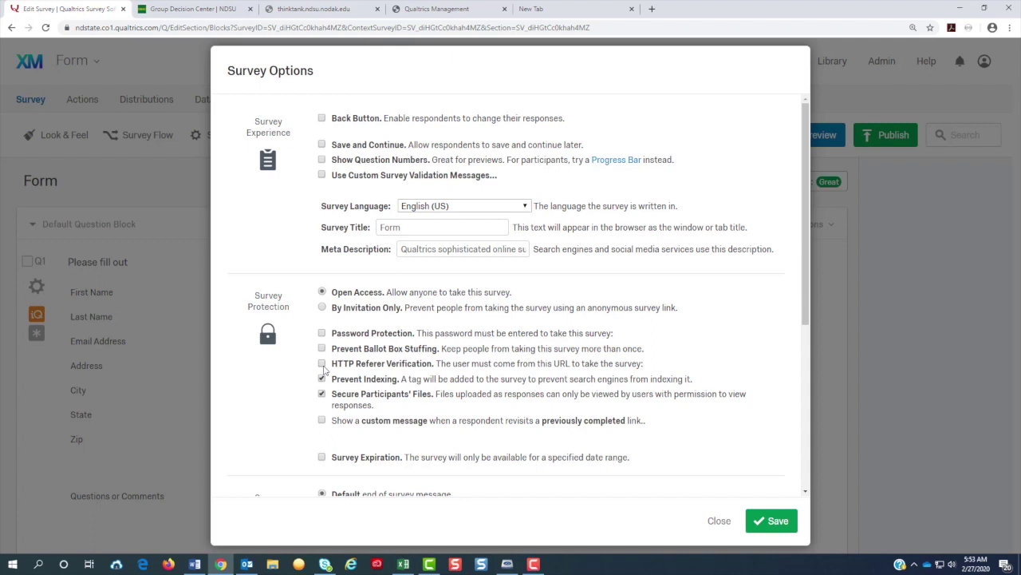
{"action": "left_click", "coordinate": [323, 367]}
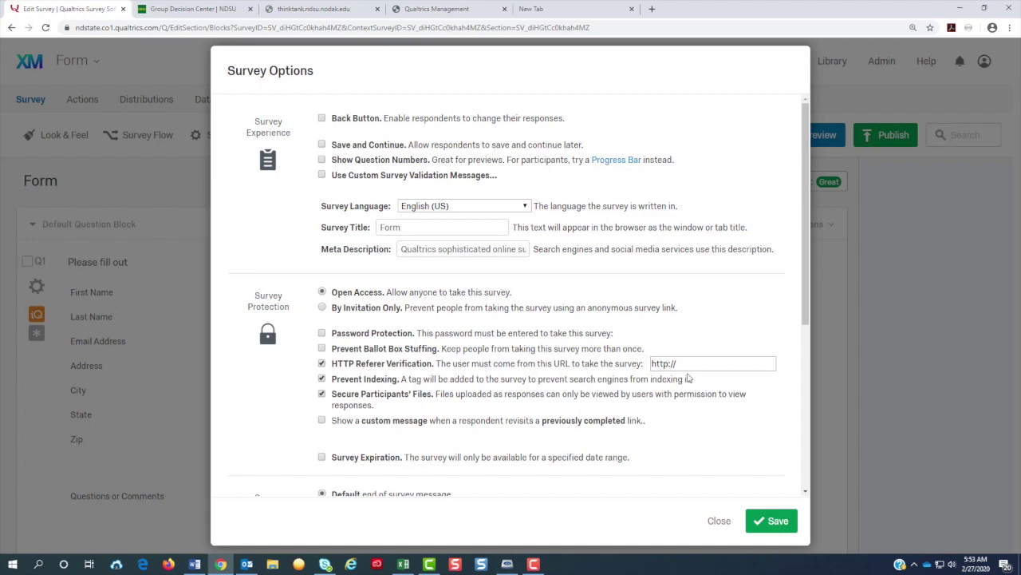
{"action": "left_click", "coordinate": [322, 364]}
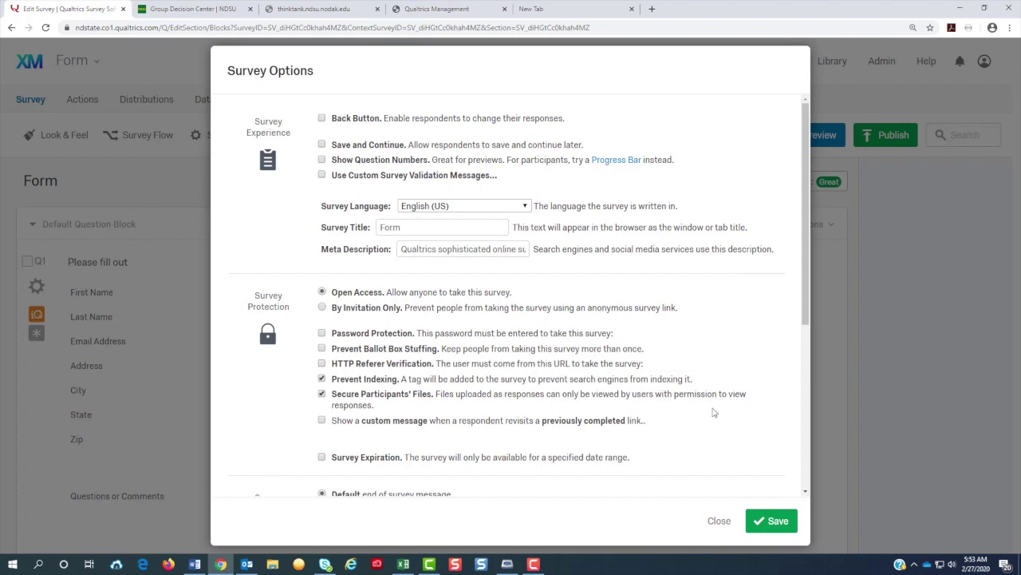
Step: Check Anonymize Response under Survey Termination and save the survey options
{"action": "scroll", "coordinate": [714, 412], "scroll_direction": "down", "scroll_amount": 3}
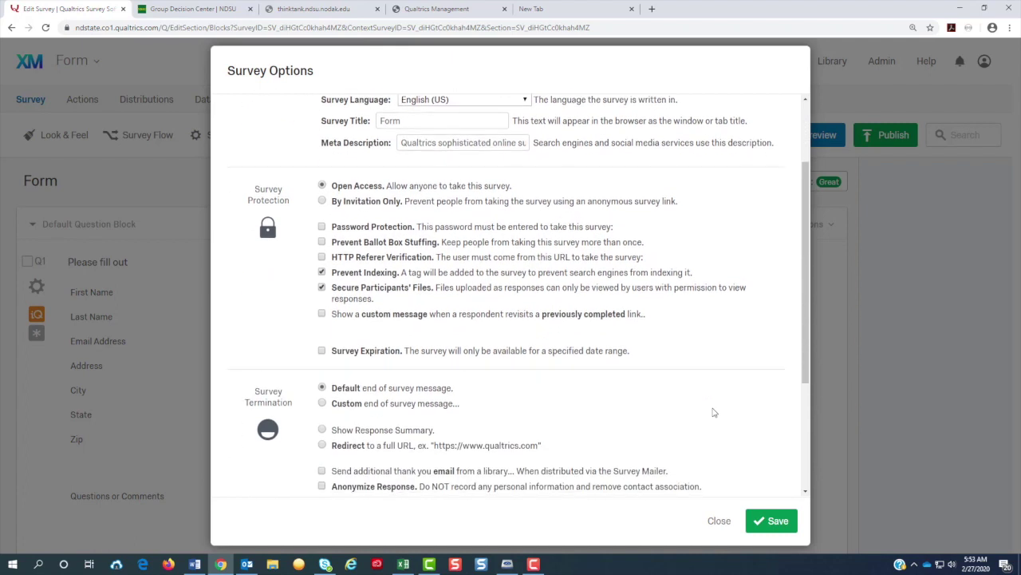
{"action": "scroll", "coordinate": [714, 412], "scroll_direction": "down", "scroll_amount": 1}
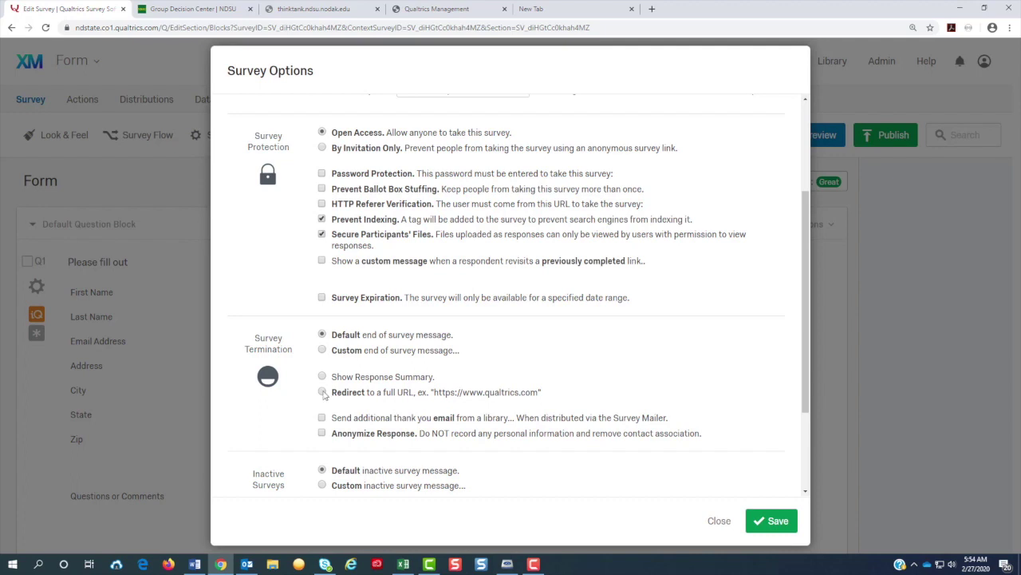
{"action": "left_click", "coordinate": [323, 435]}
{"action": "scroll", "coordinate": [323, 438], "scroll_direction": "down", "scroll_amount": 1}
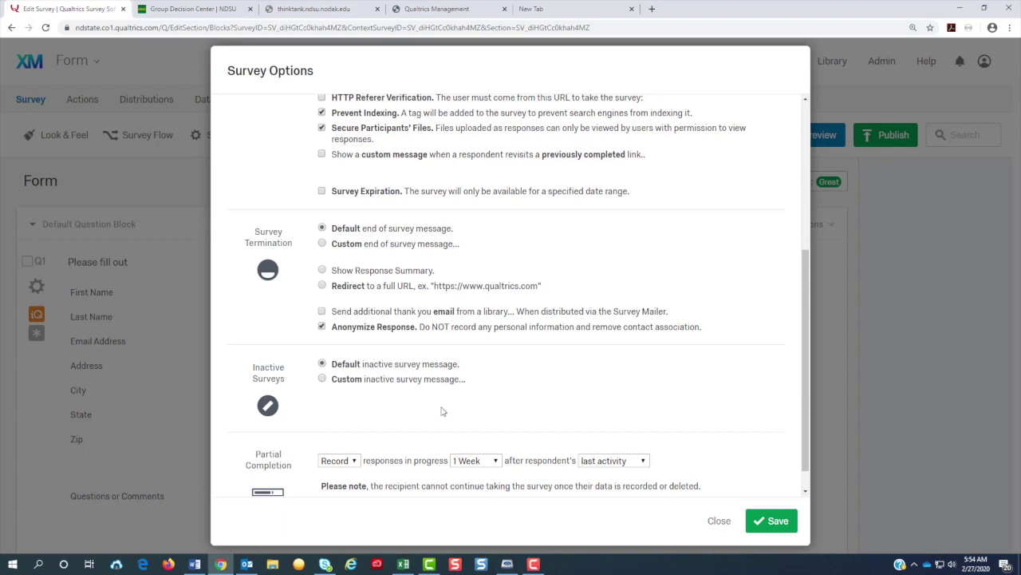
{"action": "scroll", "coordinate": [442, 400], "scroll_direction": "down", "scroll_amount": 1}
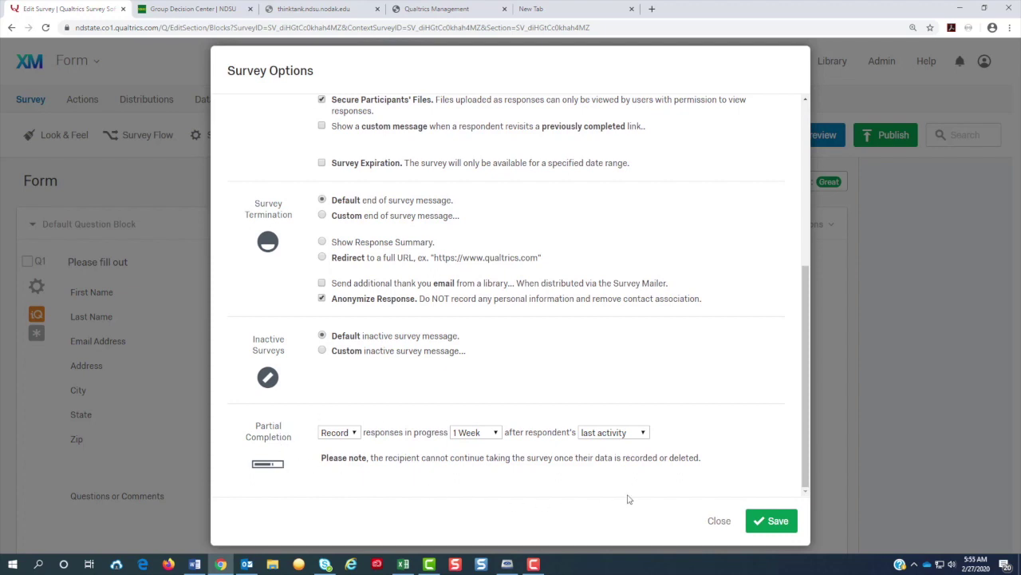
{"action": "left_click", "coordinate": [778, 530]}
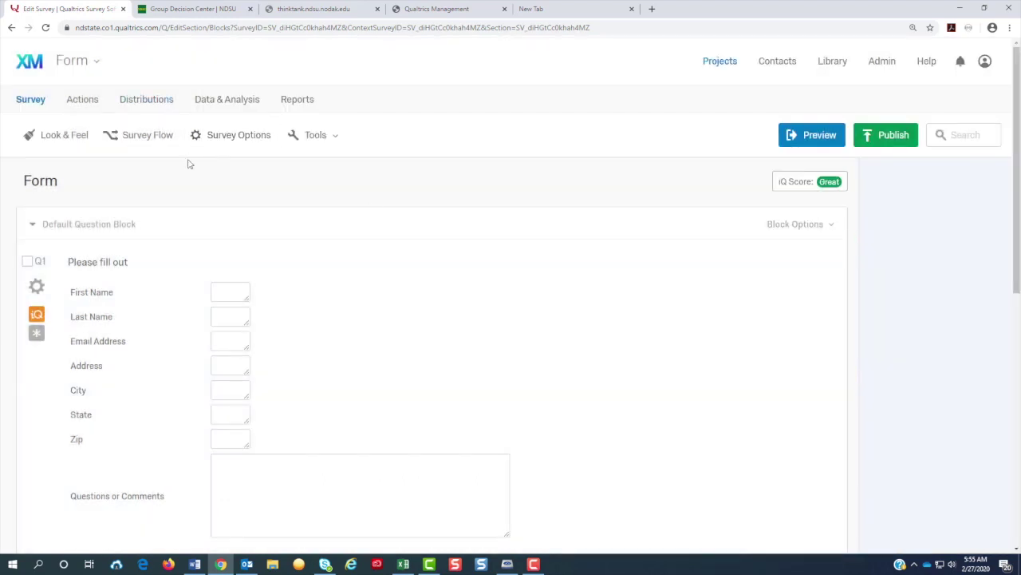
Step: Add a new action on the Actions tab triggered by Survey Response, then bring up Add Task
{"action": "left_click", "coordinate": [91, 106]}
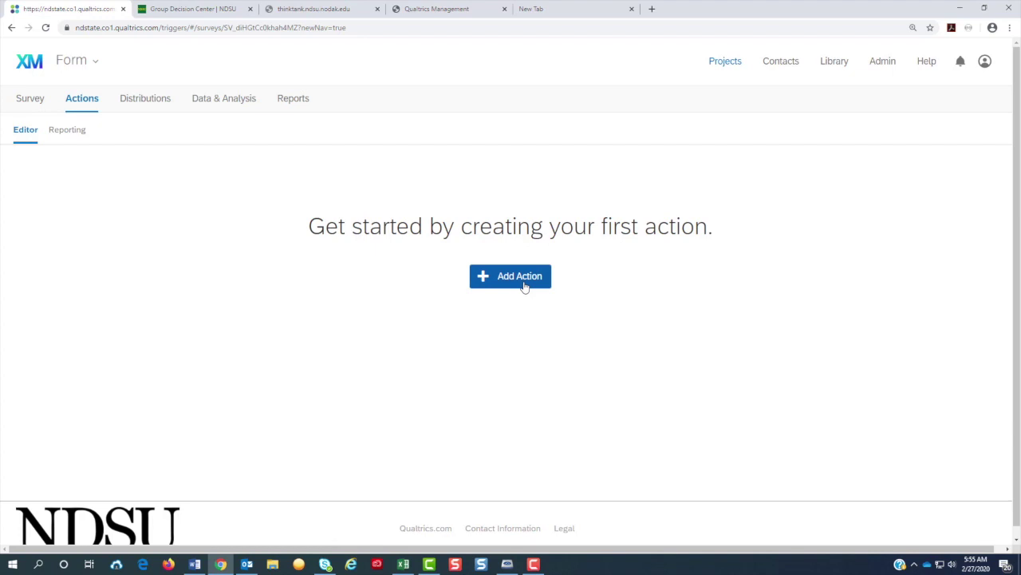
{"action": "left_click", "coordinate": [524, 286]}
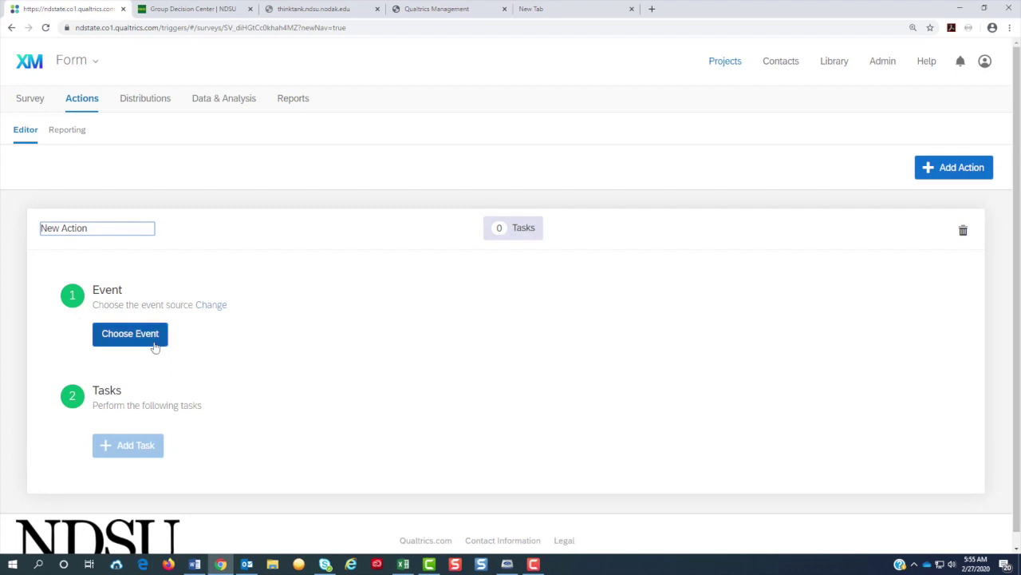
{"action": "left_click", "coordinate": [155, 346]}
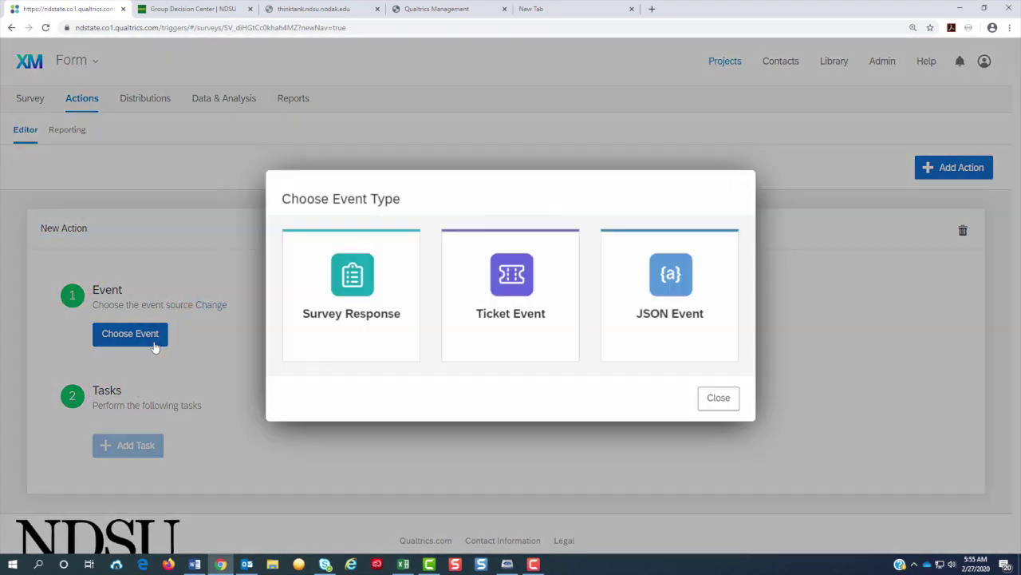
{"action": "left_click", "coordinate": [352, 291]}
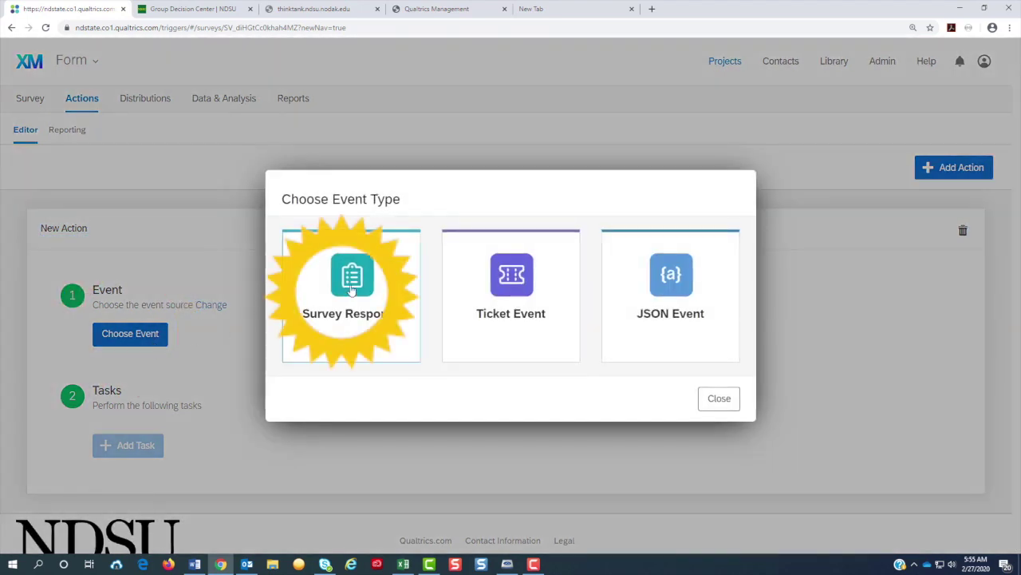
{"action": "scroll", "coordinate": [351, 290], "scroll_direction": "down", "scroll_amount": 1}
{"action": "scroll", "coordinate": [351, 290], "scroll_direction": "down", "scroll_amount": 2}
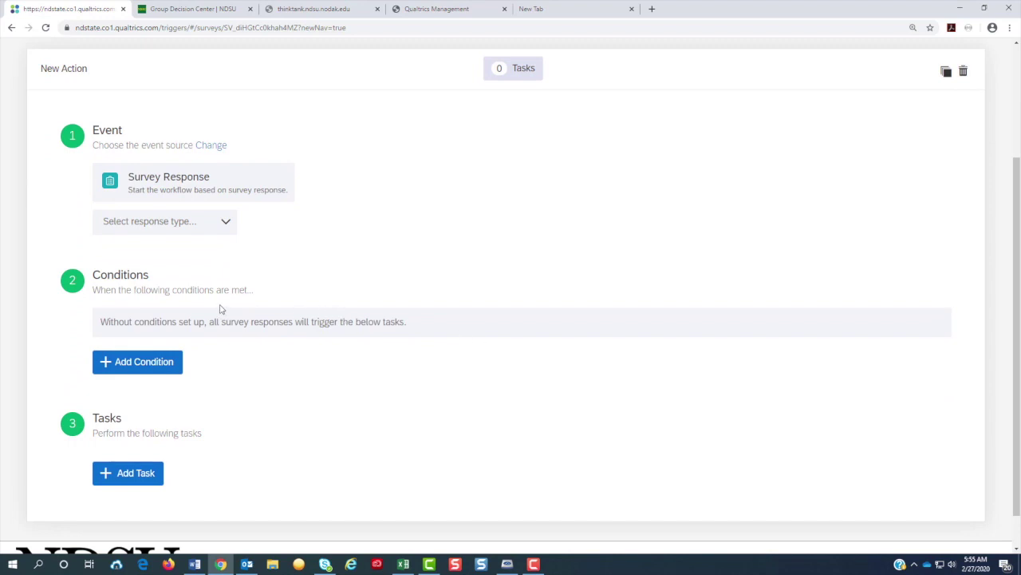
{"action": "scroll", "coordinate": [212, 439], "scroll_direction": "down", "scroll_amount": 1}
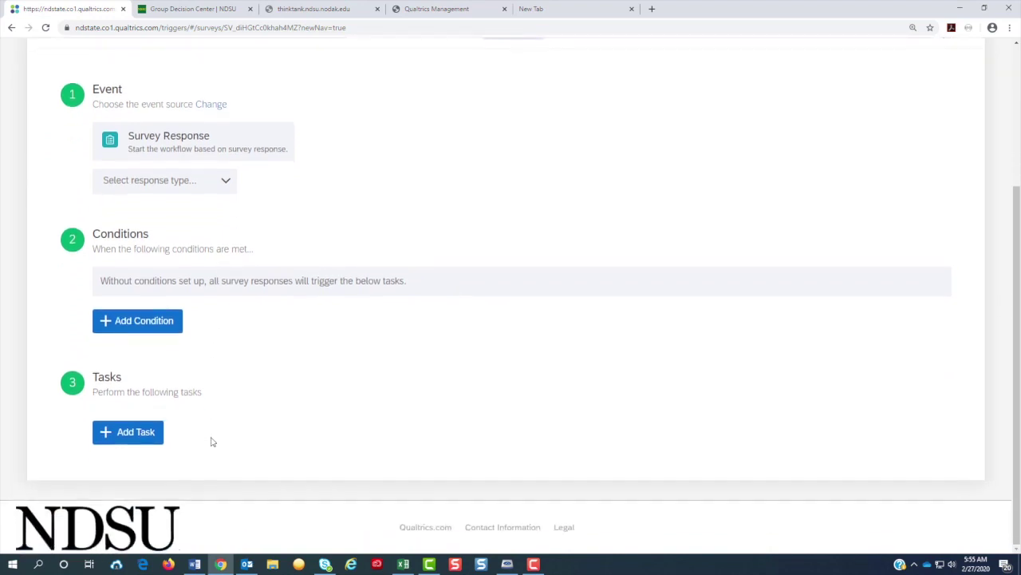
{"action": "left_click", "coordinate": [150, 442]}
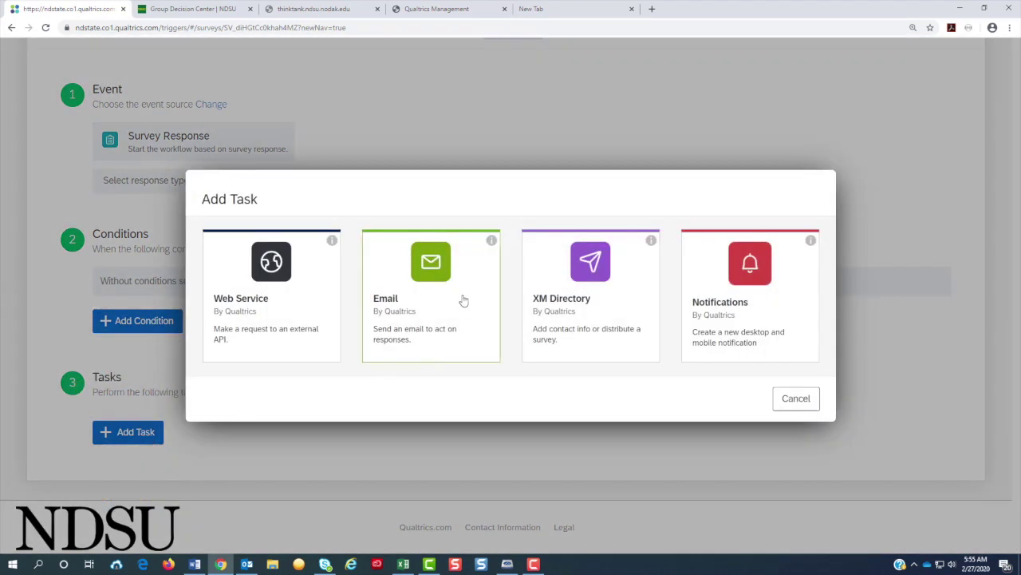
Step: Make the task an Email, with the recipient's e-mail address in To and subject 'Form'
{"action": "left_click", "coordinate": [462, 303]}
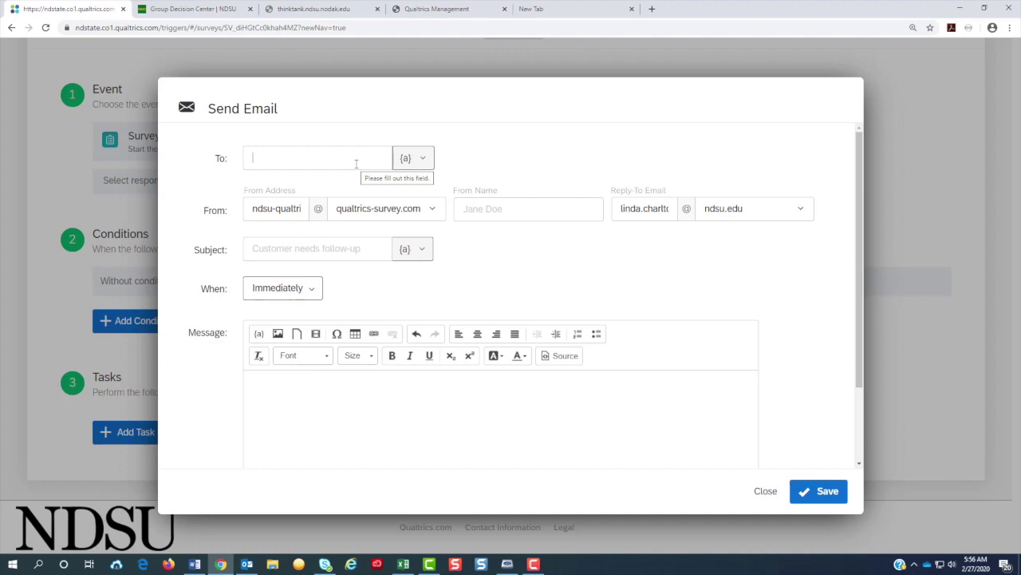
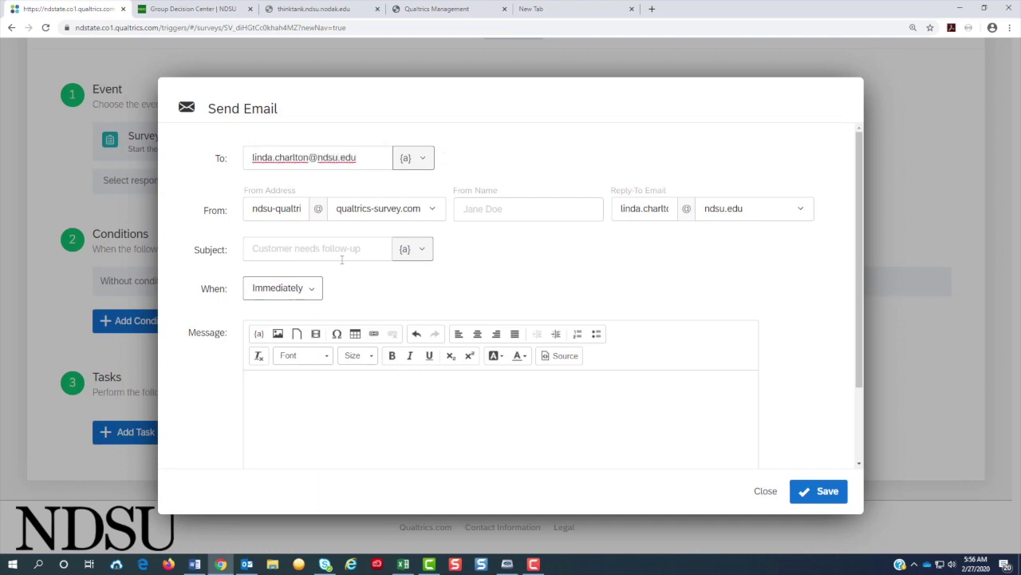
{"action": "left_click", "coordinate": [341, 254]}
{"action": "type", "text": "Form"}
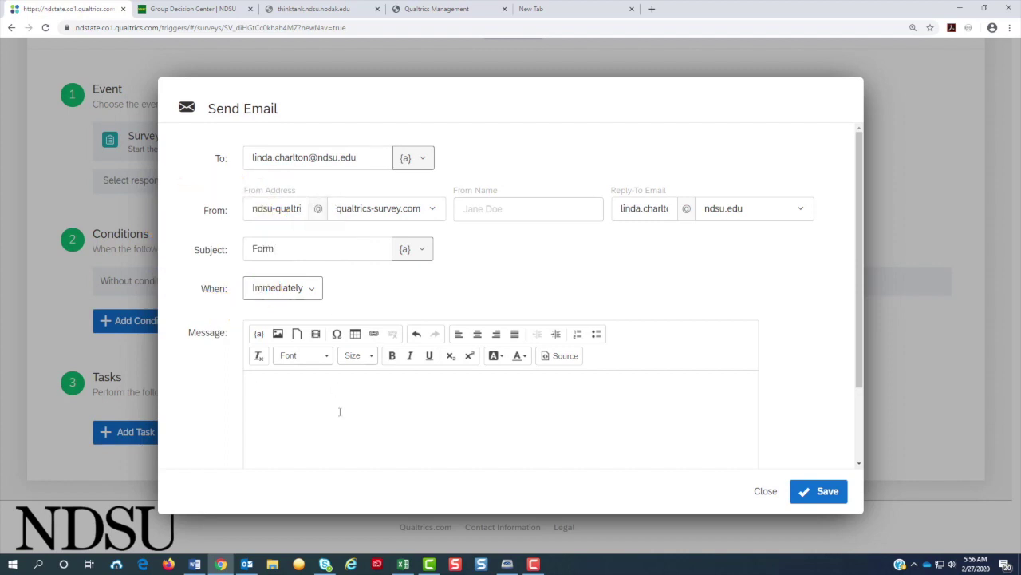
Step: Include the response report in the email and save the email task
{"action": "left_click", "coordinate": [339, 412]}
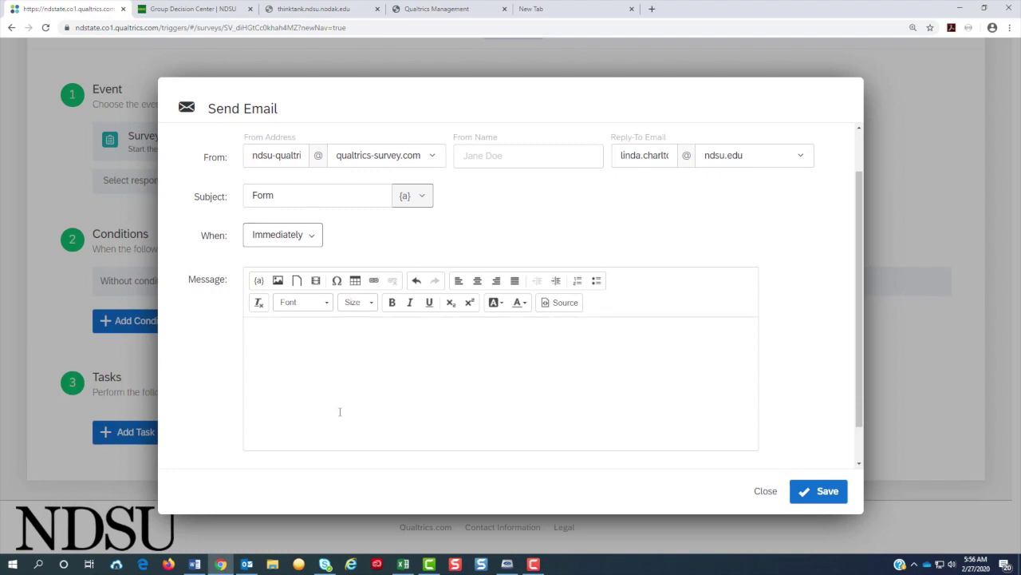
{"action": "scroll", "coordinate": [334, 408], "scroll_direction": "down", "scroll_amount": 1}
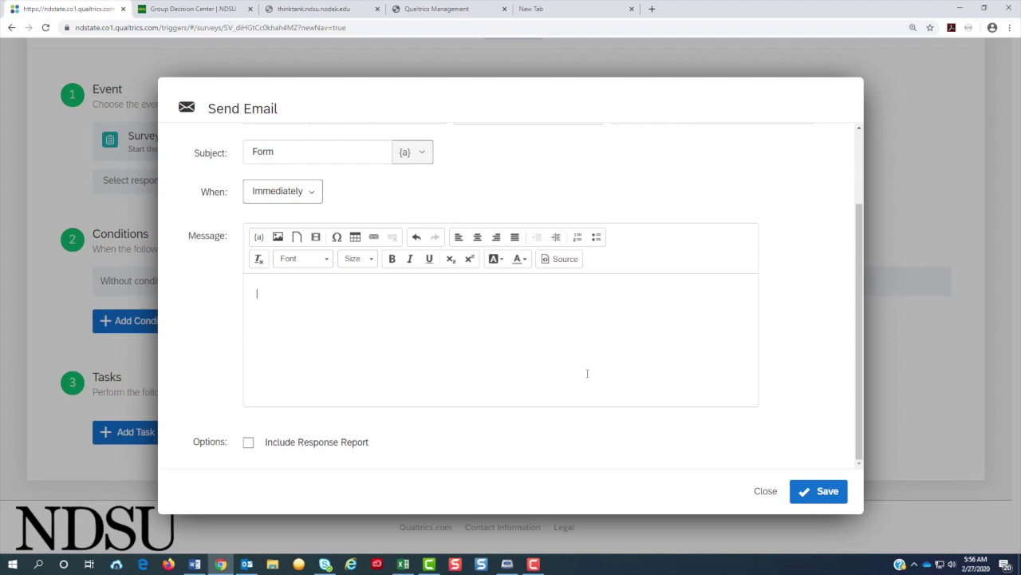
{"action": "left_click", "coordinate": [248, 442]}
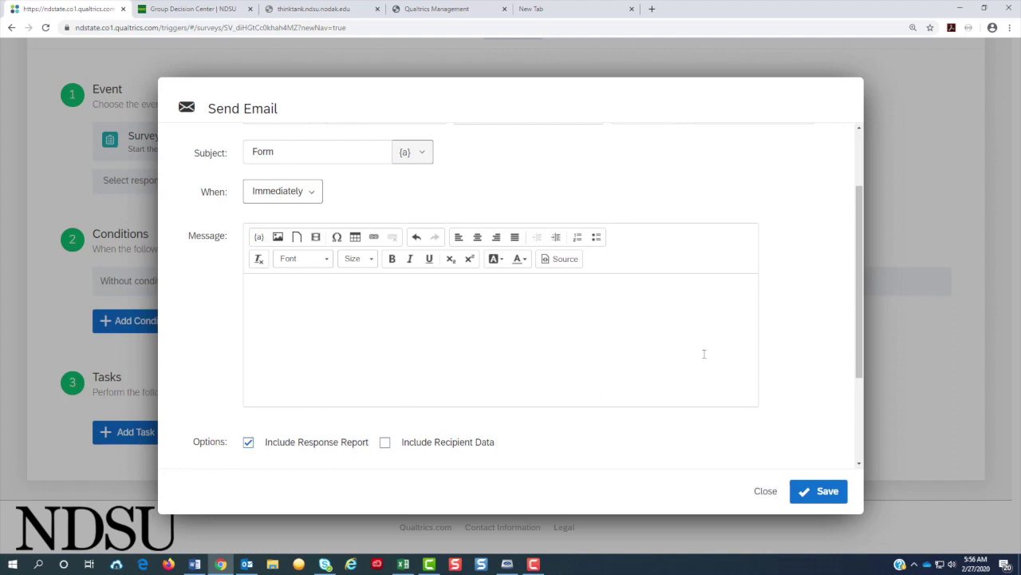
{"action": "left_click", "coordinate": [834, 495]}
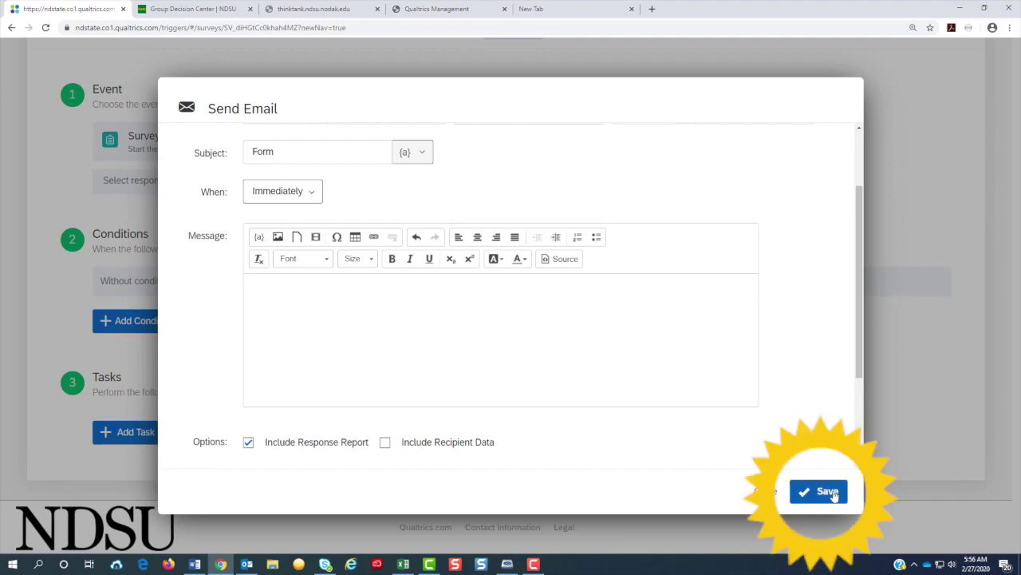